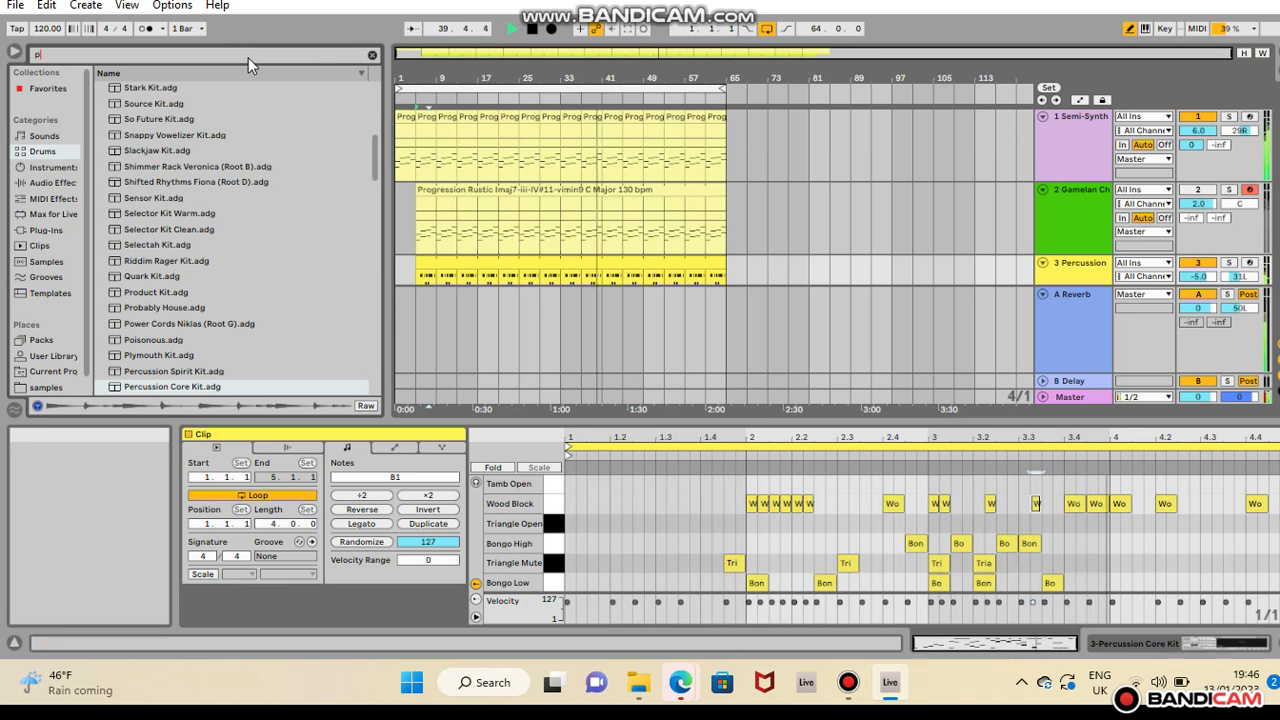
Step: Search the browser for "pan" and toggle the Gamelan Chimes track's activation to compare the mix
text(an)
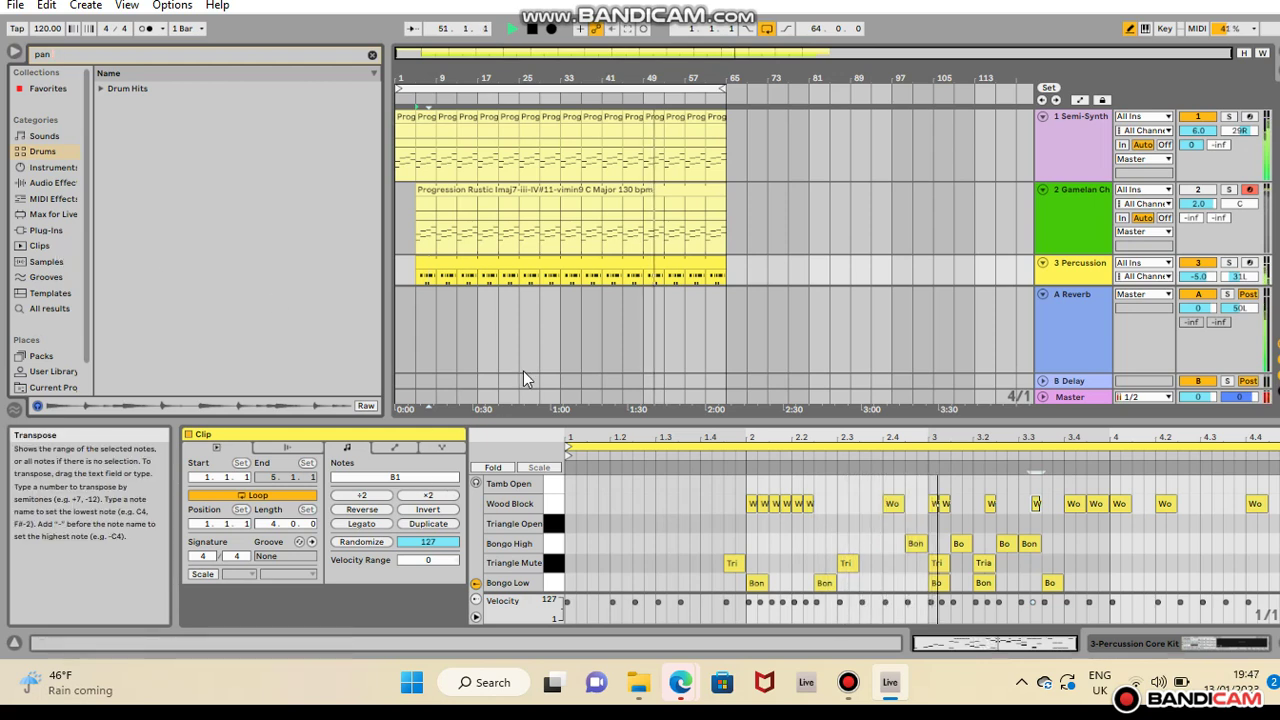
click(1204, 190)
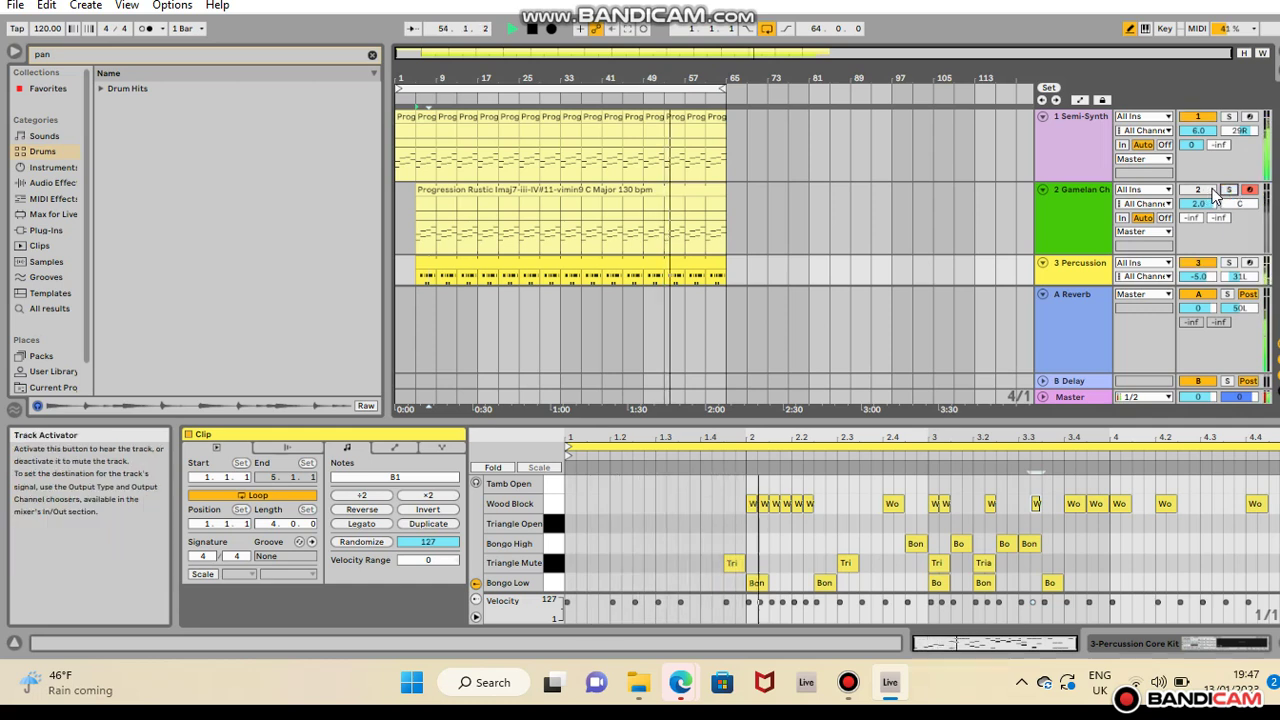
click(1210, 192)
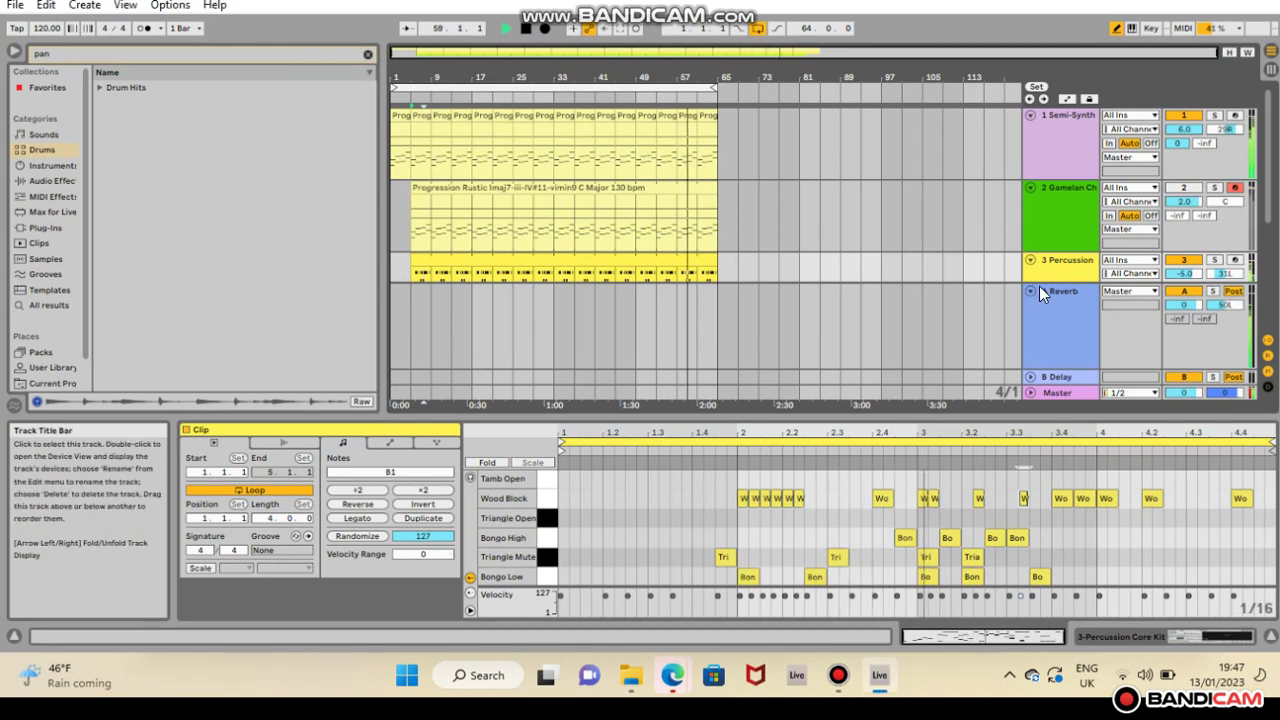
Step: Undo the removal of the Drum Machine track and switch the restored track on and off to audition it
key(ctrl+z)
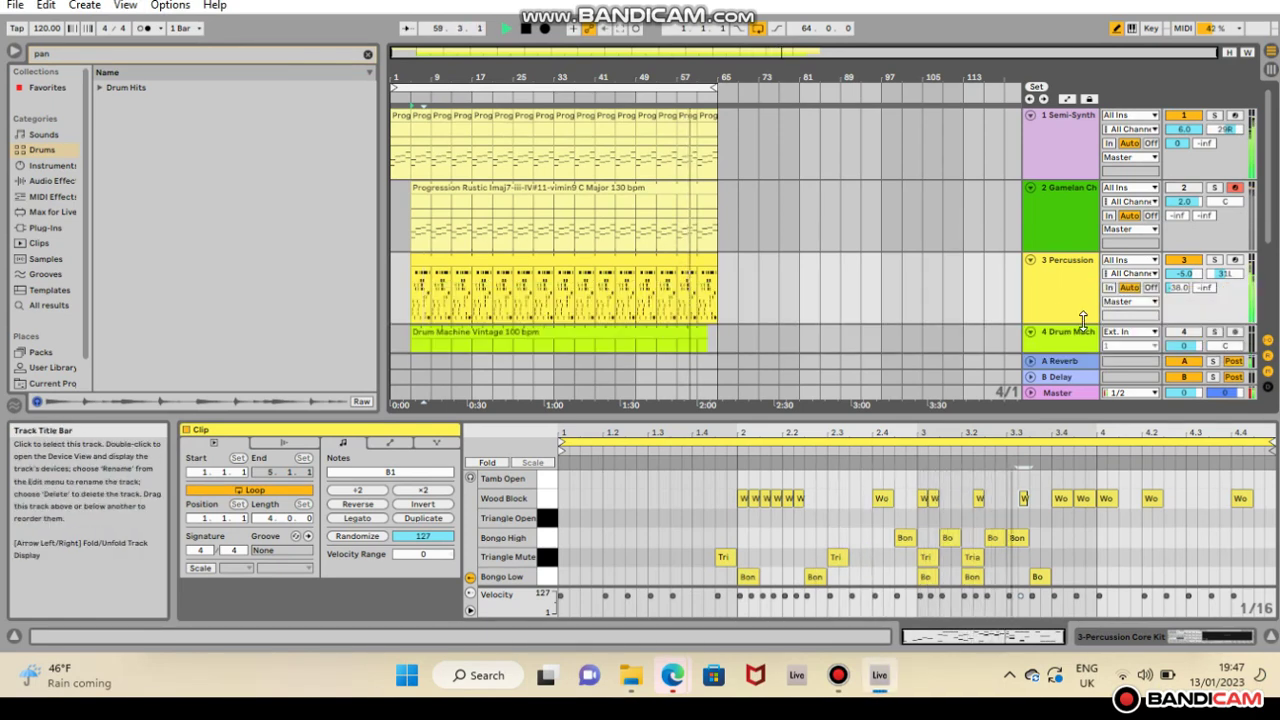
click(1177, 338)
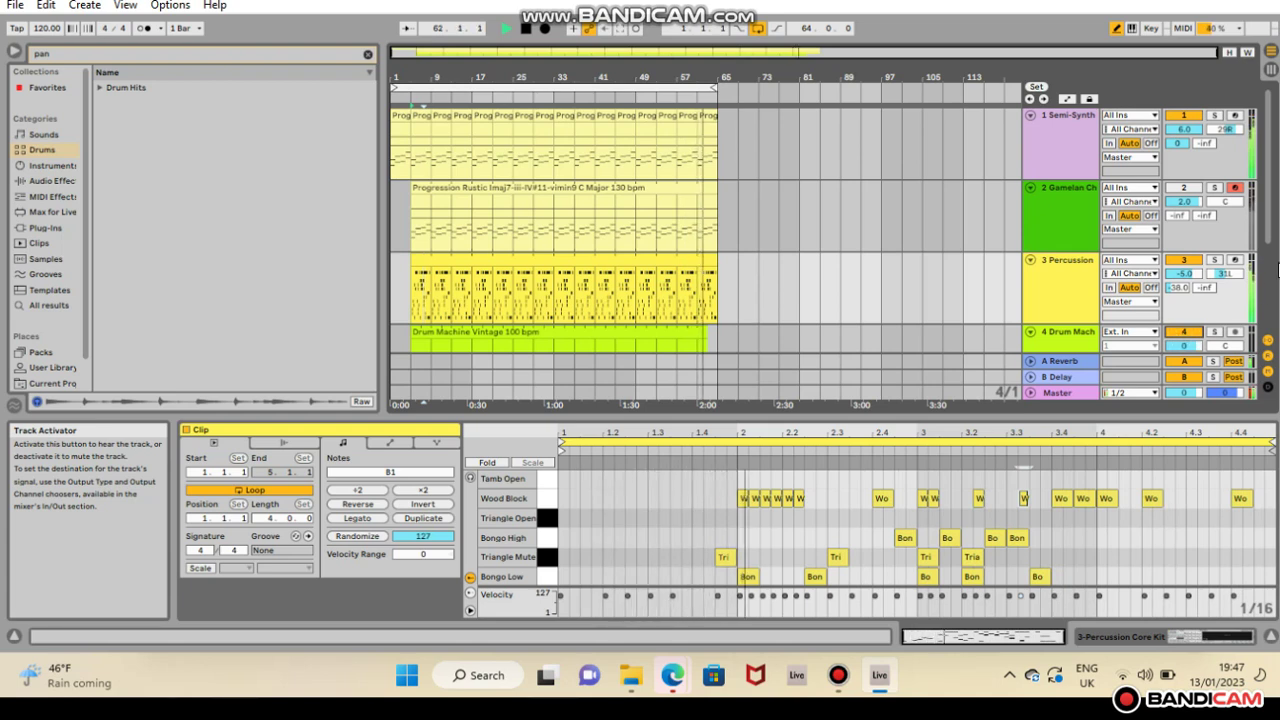
click(1184, 334)
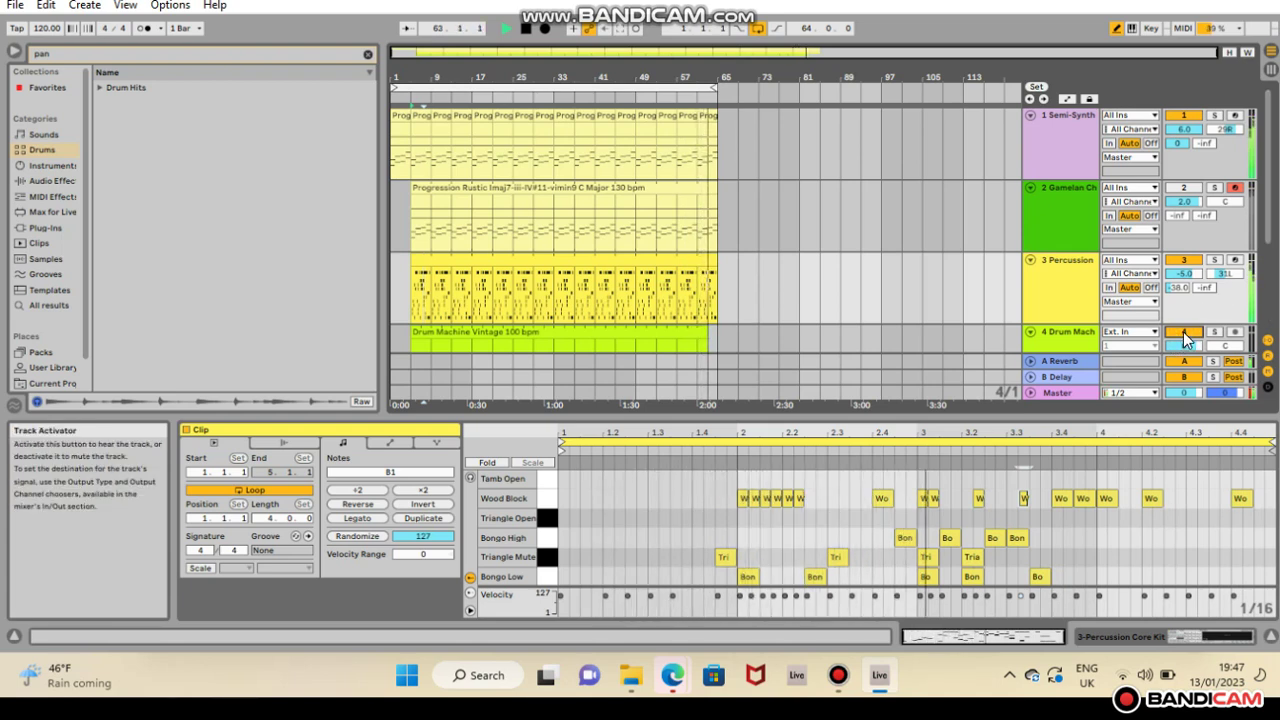
Step: Move the Drum Machine Vintage 100 bpm clip to the start of the arrangement and reactivate its track
click(1070, 204)
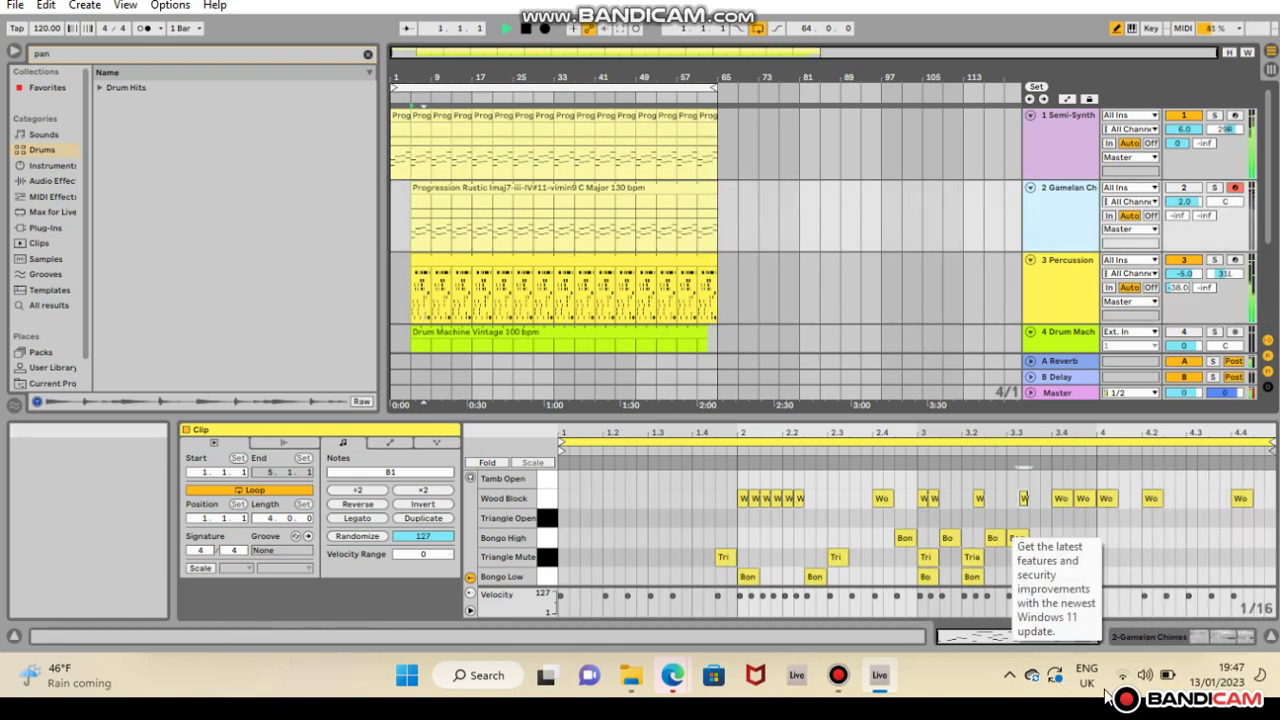
click(1164, 640)
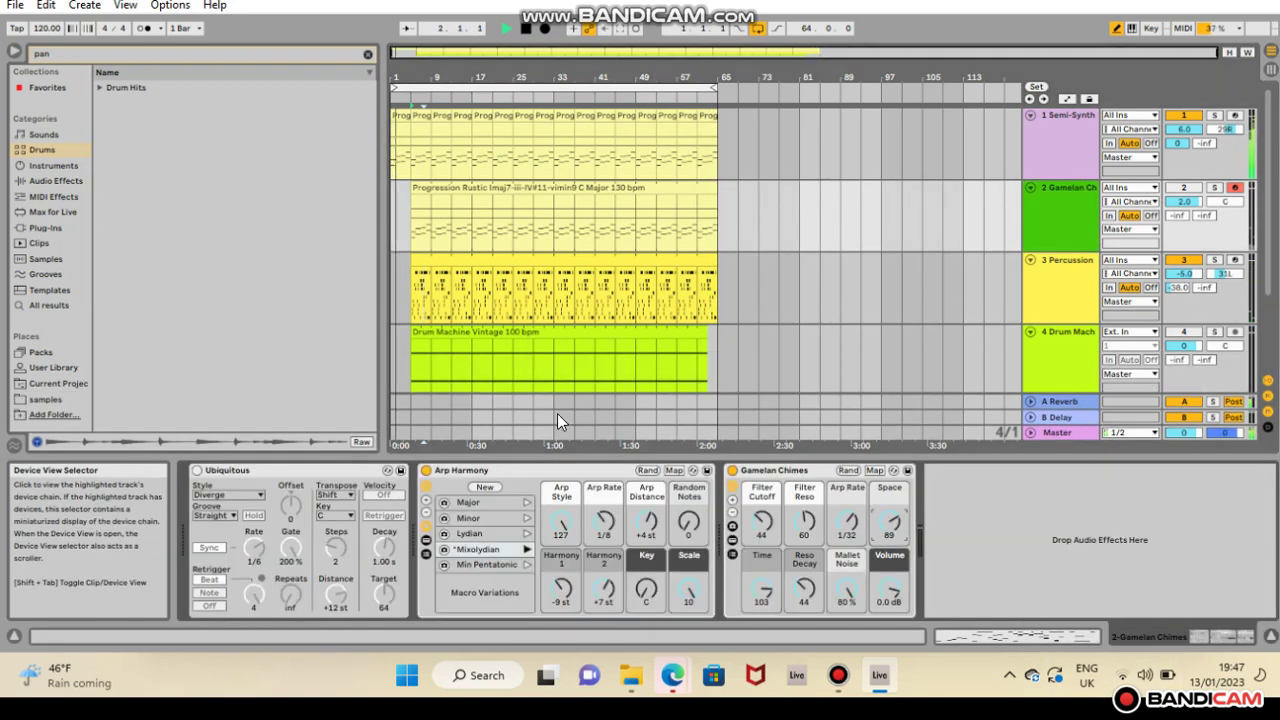
click(412, 332)
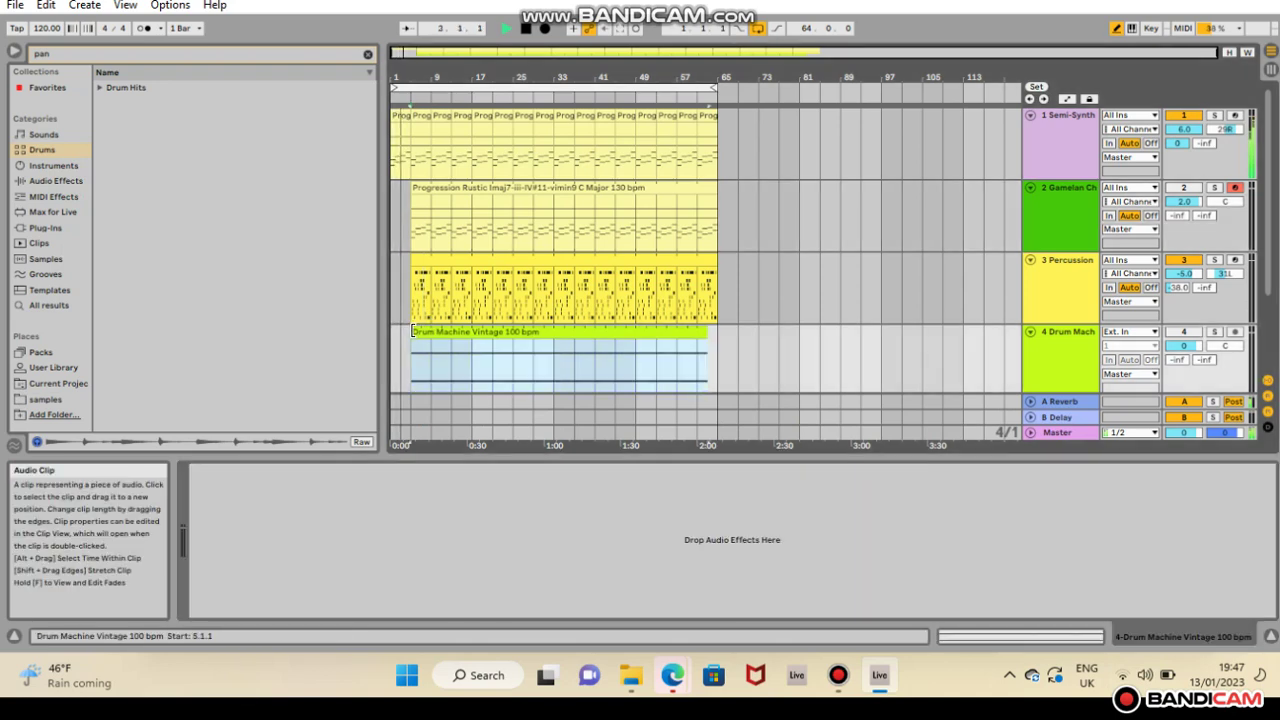
drag(424, 331, 404, 331)
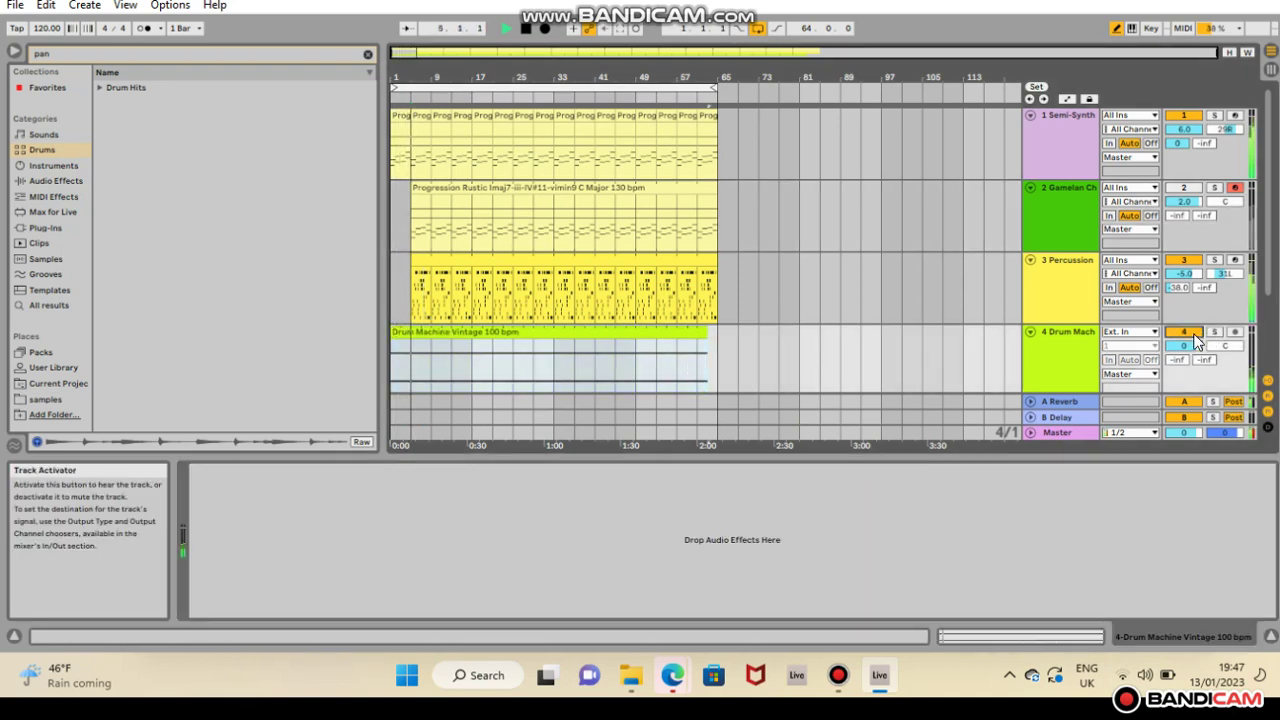
Step: Delete the Gamelan Chimes instrument from the second track's device chain, keeping its MIDI effects
click(1083, 202)
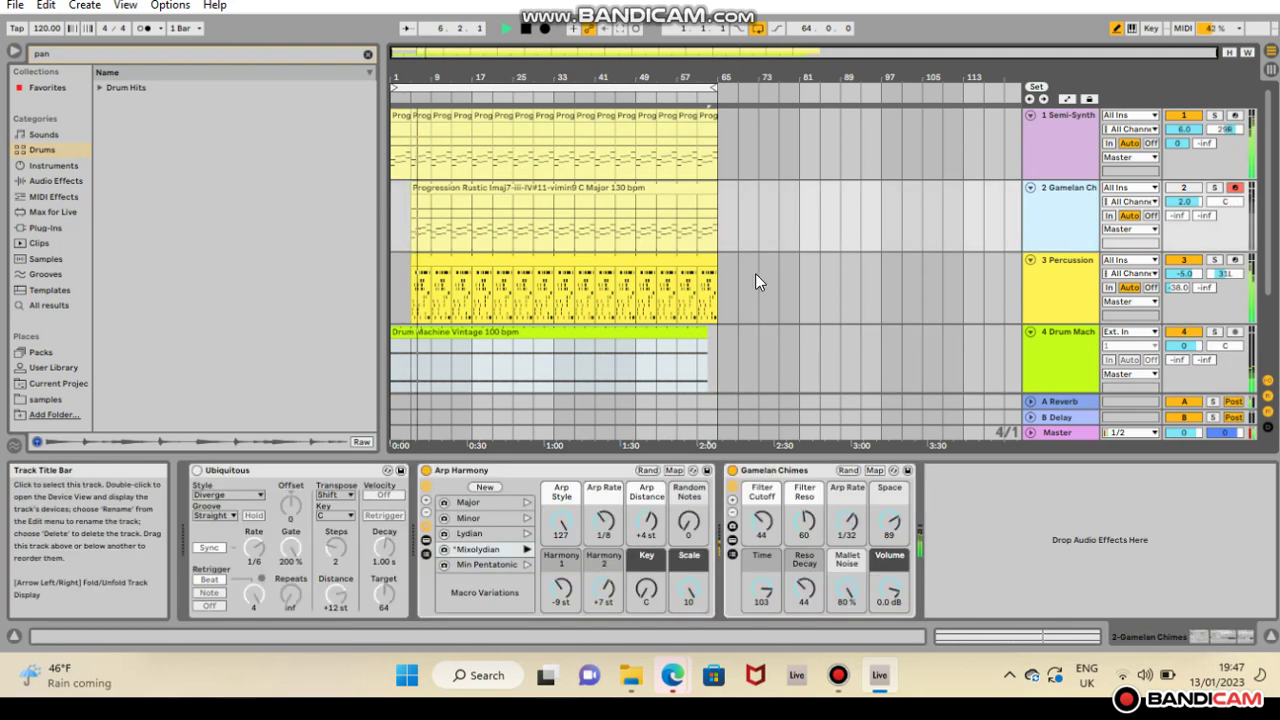
click(792, 478)
key(Delete)
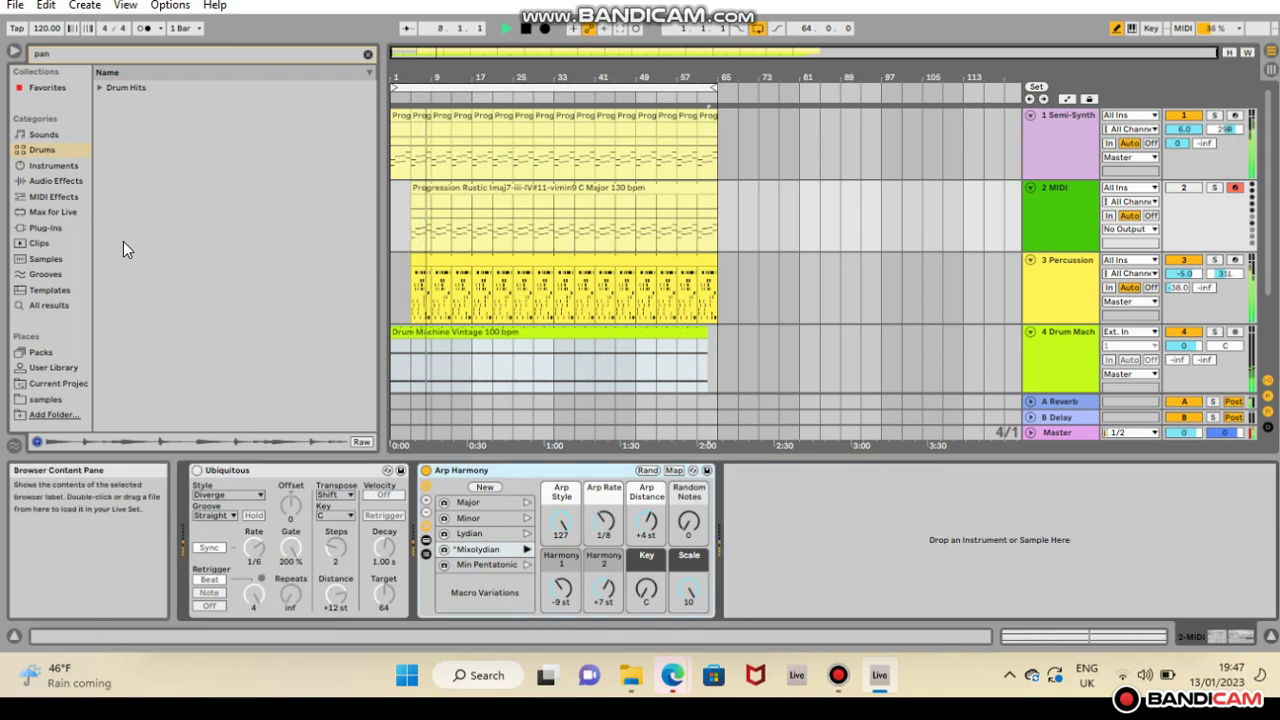
Step: Find the Auto Pan presets among the audio effects and add 1to4 Note Contenders to the Percussion track
click(56, 197)
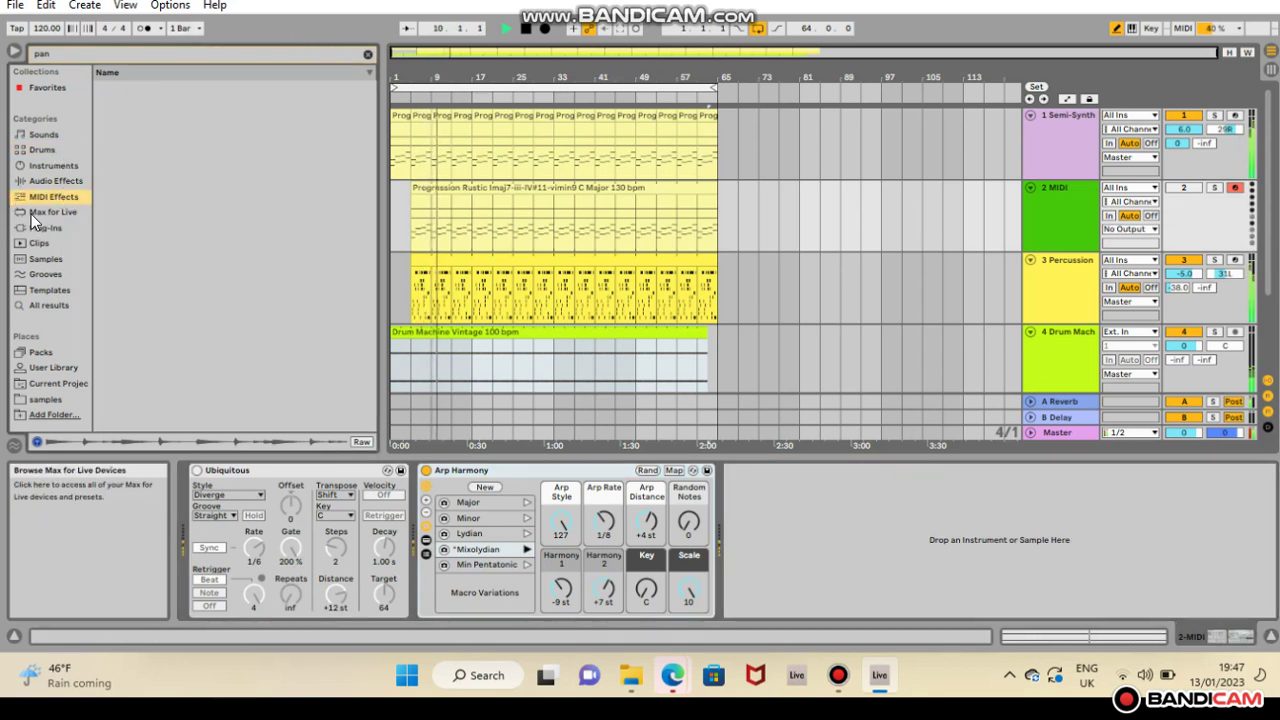
click(64, 182)
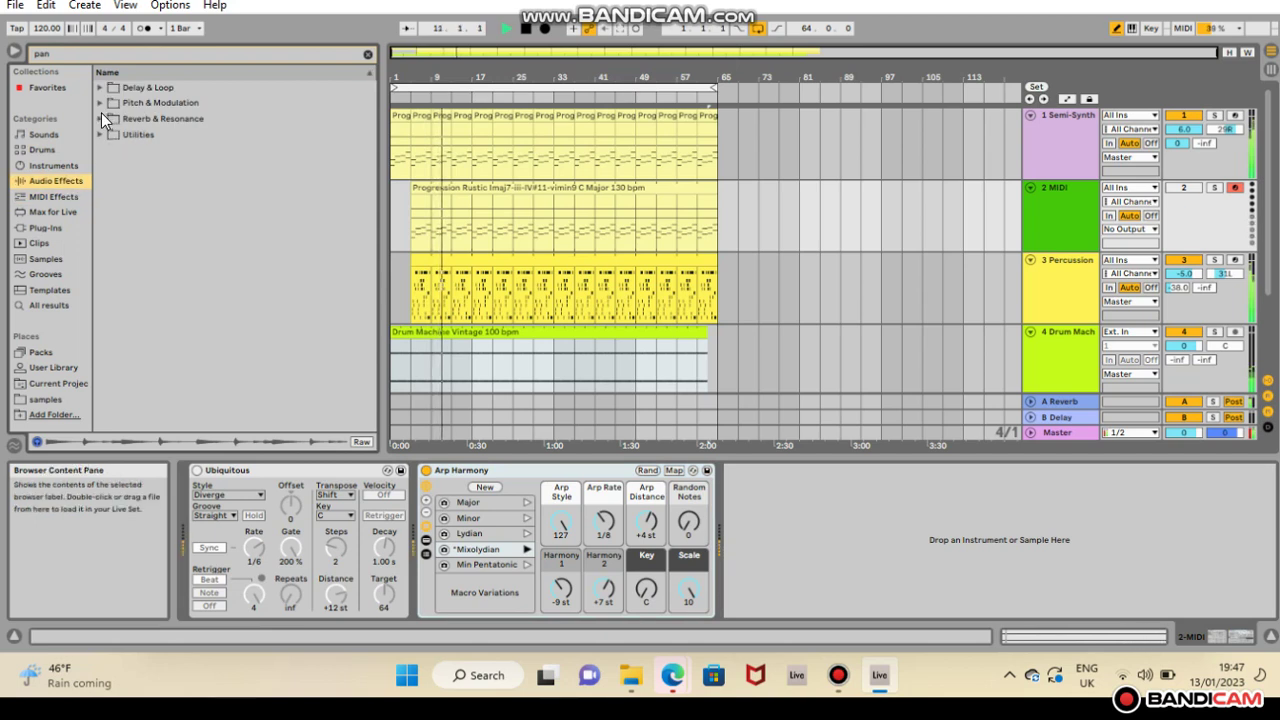
click(100, 116)
click(112, 134)
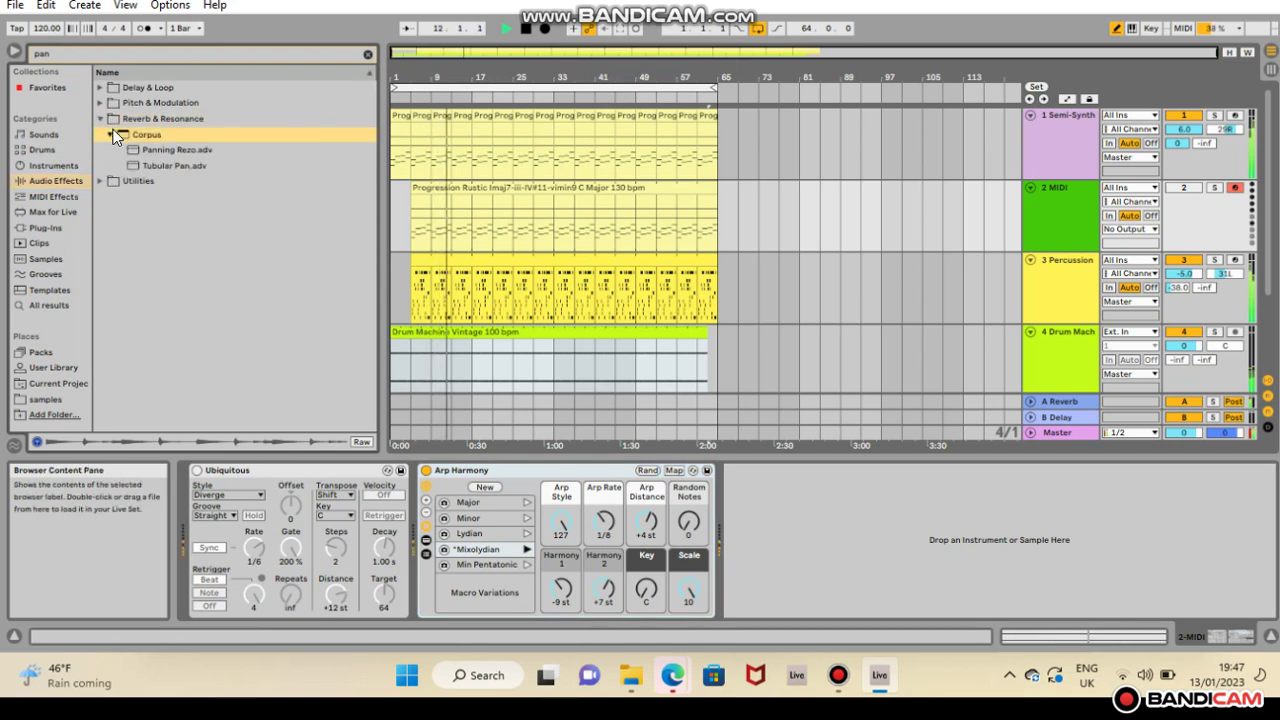
click(100, 172)
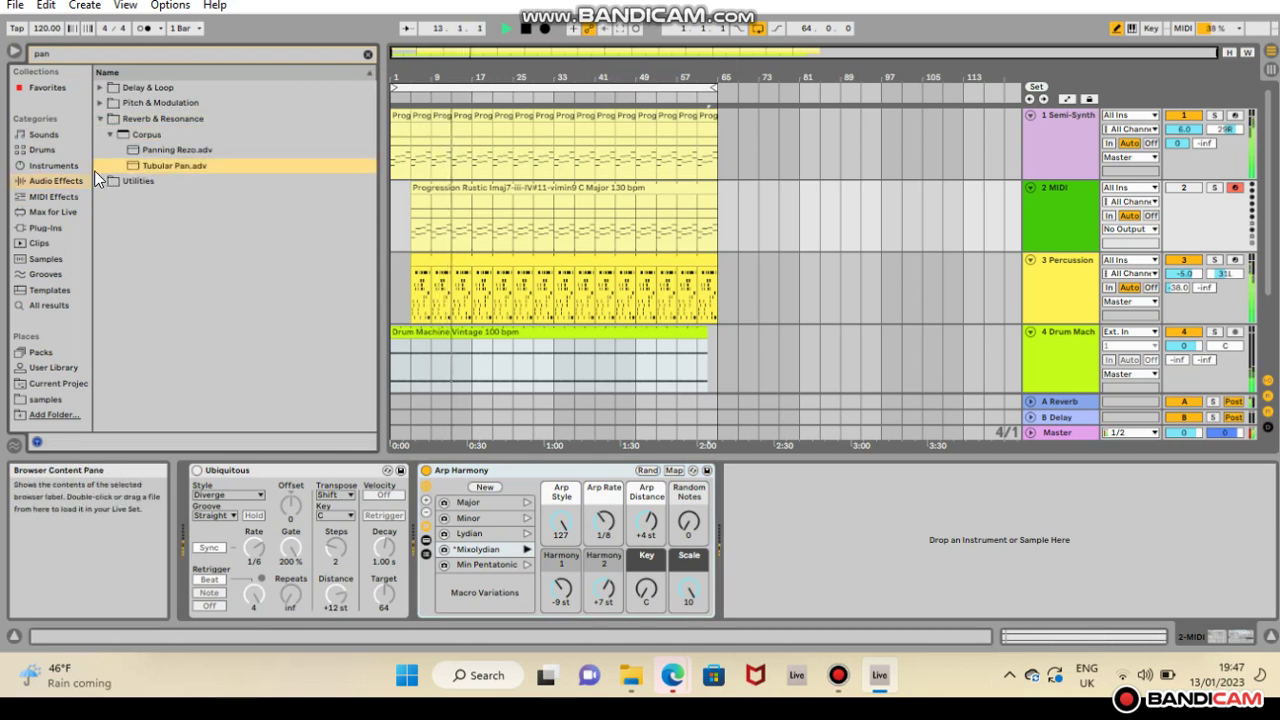
click(100, 103)
click(109, 117)
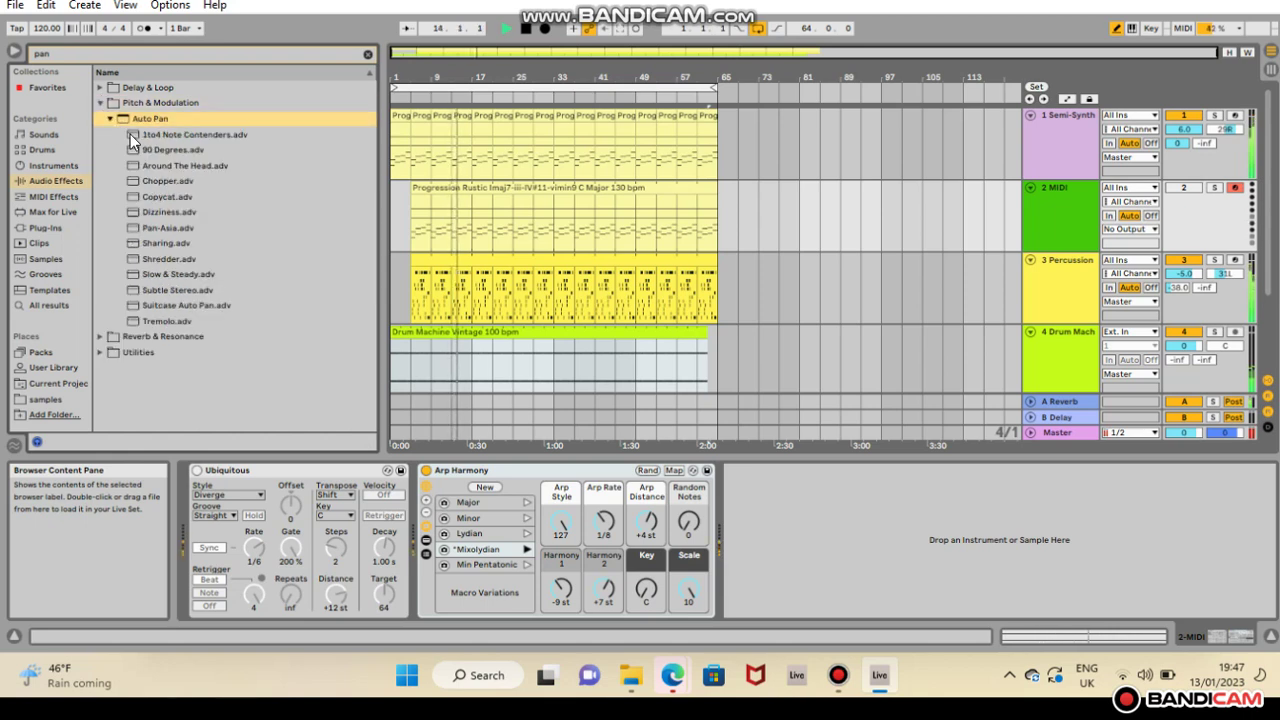
click(141, 136)
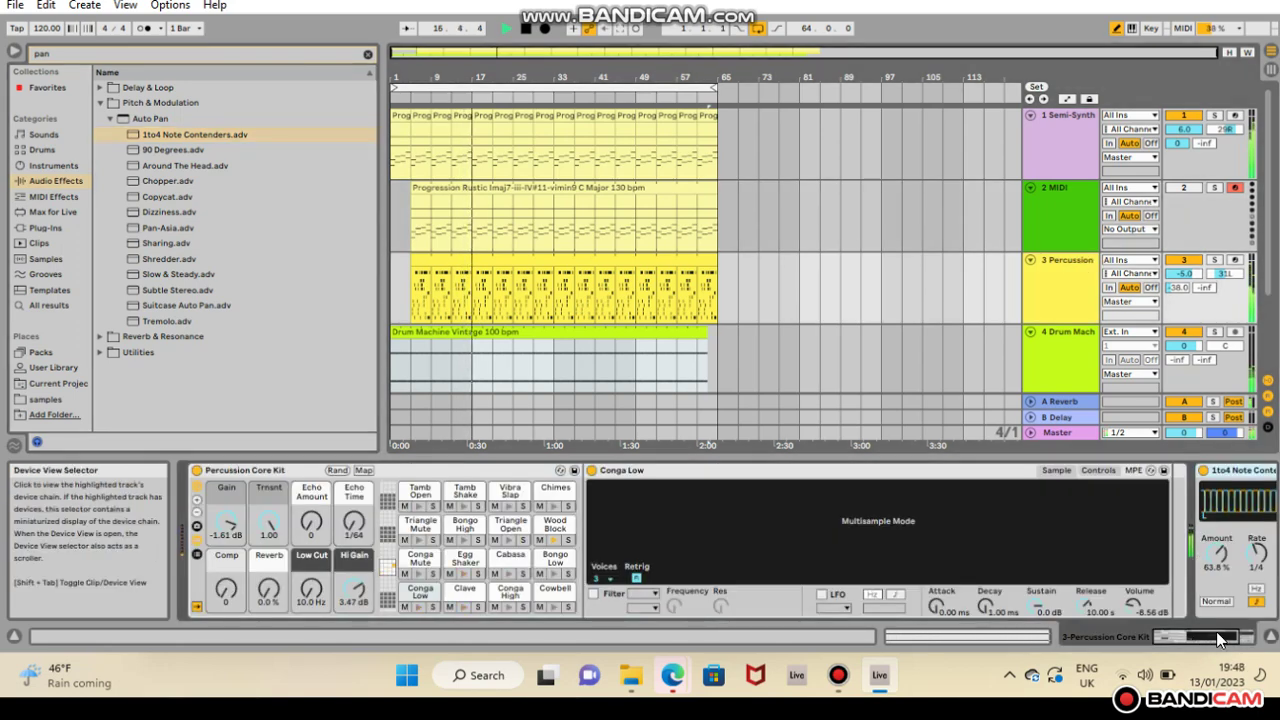
Step: Set the Percussion track's Auto Pan to 100% amount, a 1/2 rate and a 266° phase
drag(1216, 634, 1236, 634)
drag(1080, 552, 1080, 568)
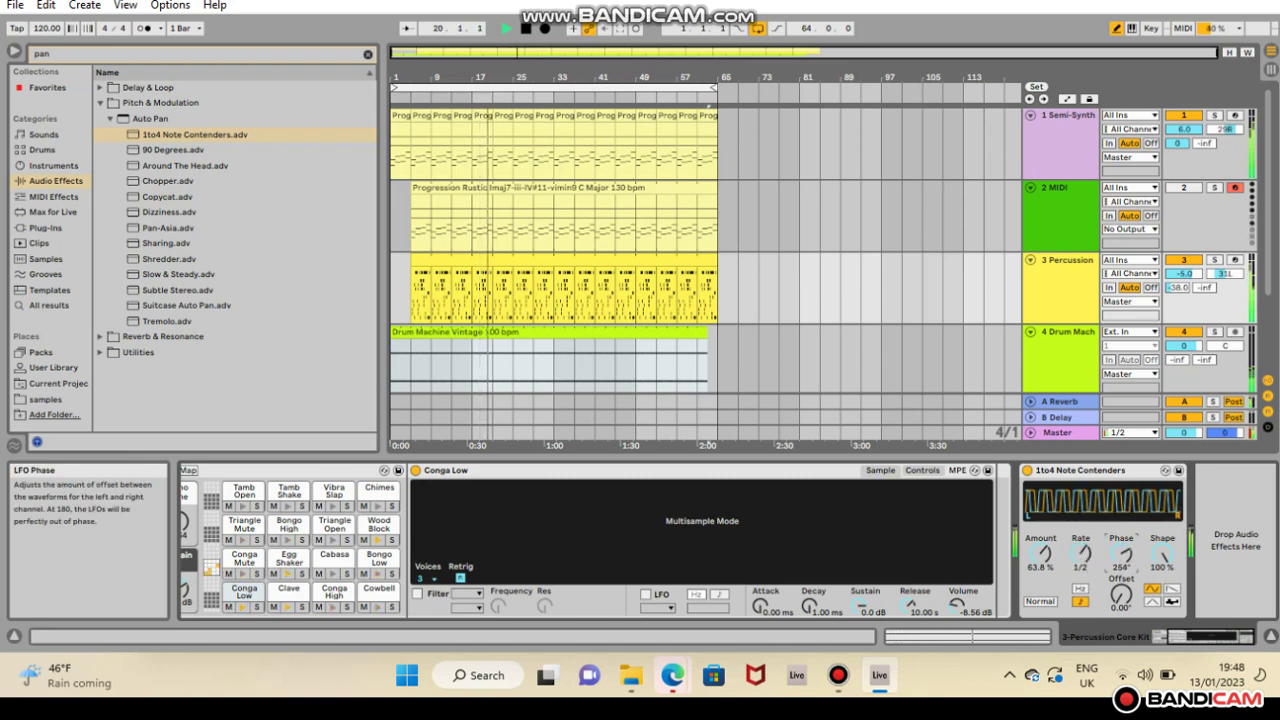
drag(1122, 556, 1122, 536)
drag(1041, 553, 1041, 520)
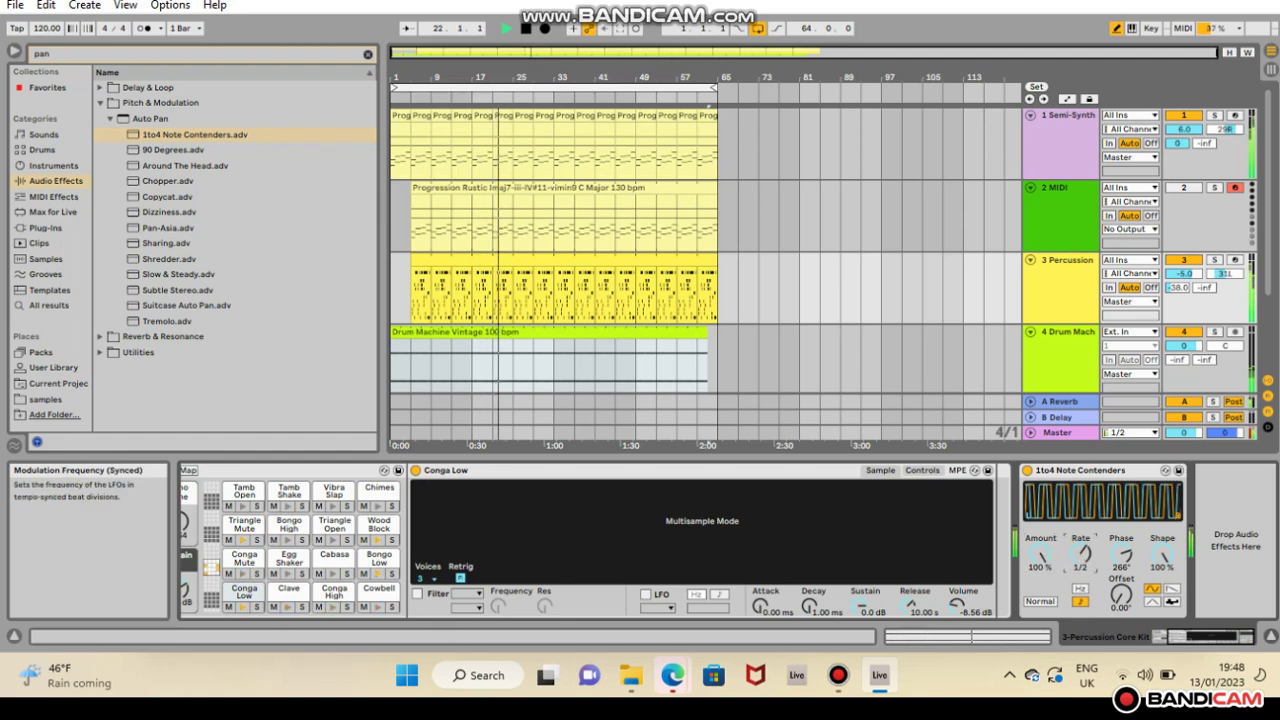
mouse_move(1080, 562)
mouse_down()
mouse_move(1080, 550)
mouse_move(1081, 562)
mouse_up()
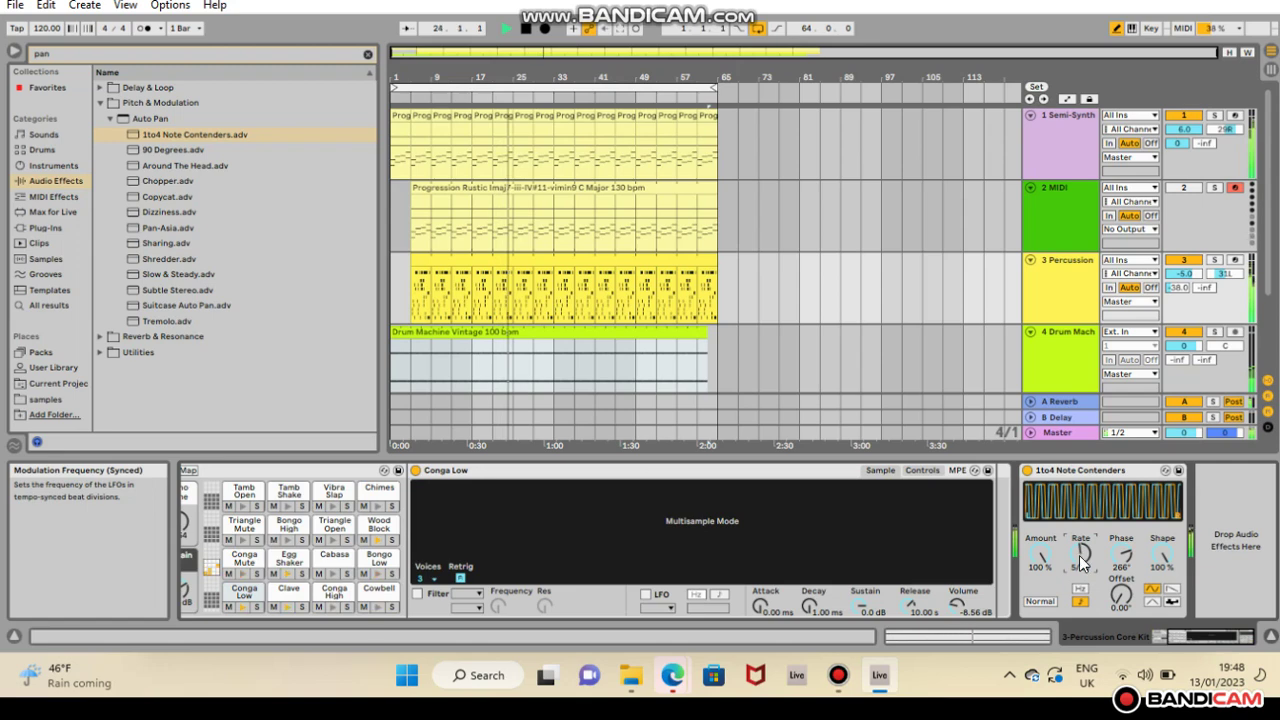
drag(1081, 562, 1081, 550)
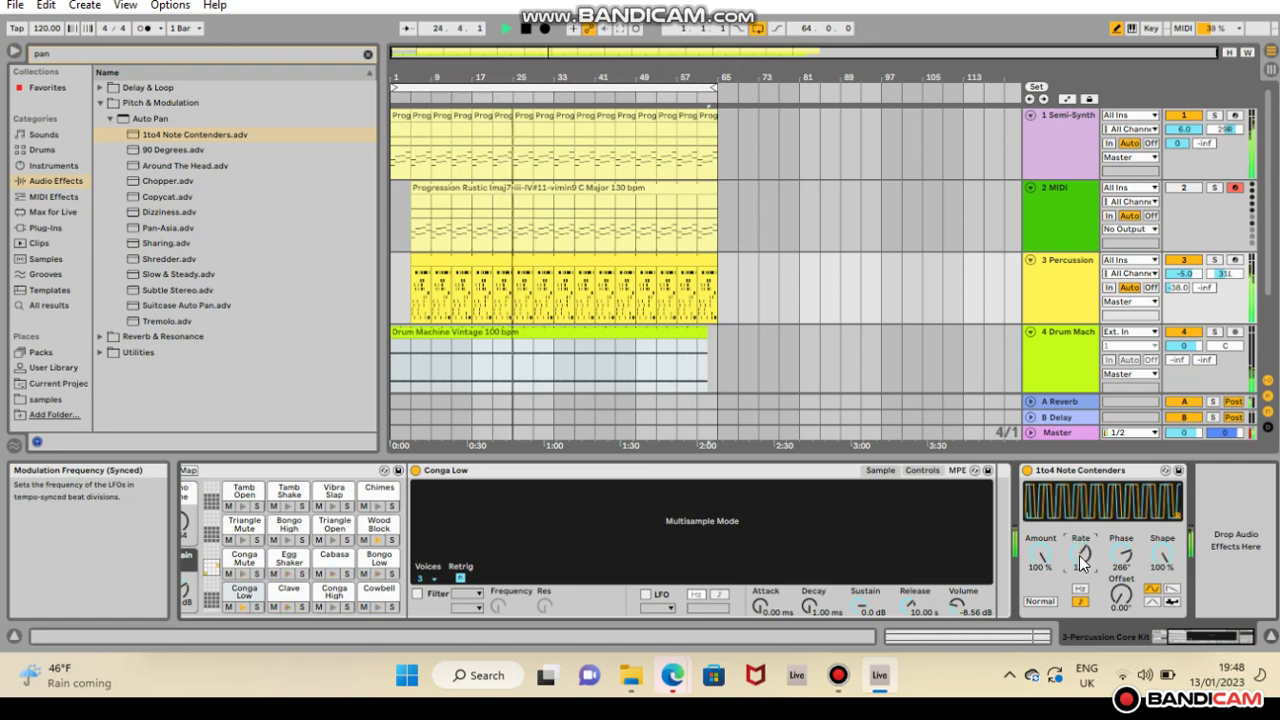
Step: Switch the Auto Pan to the triangle waveform, with its phase reset to 180° and its rate at 1/4
click(1151, 603)
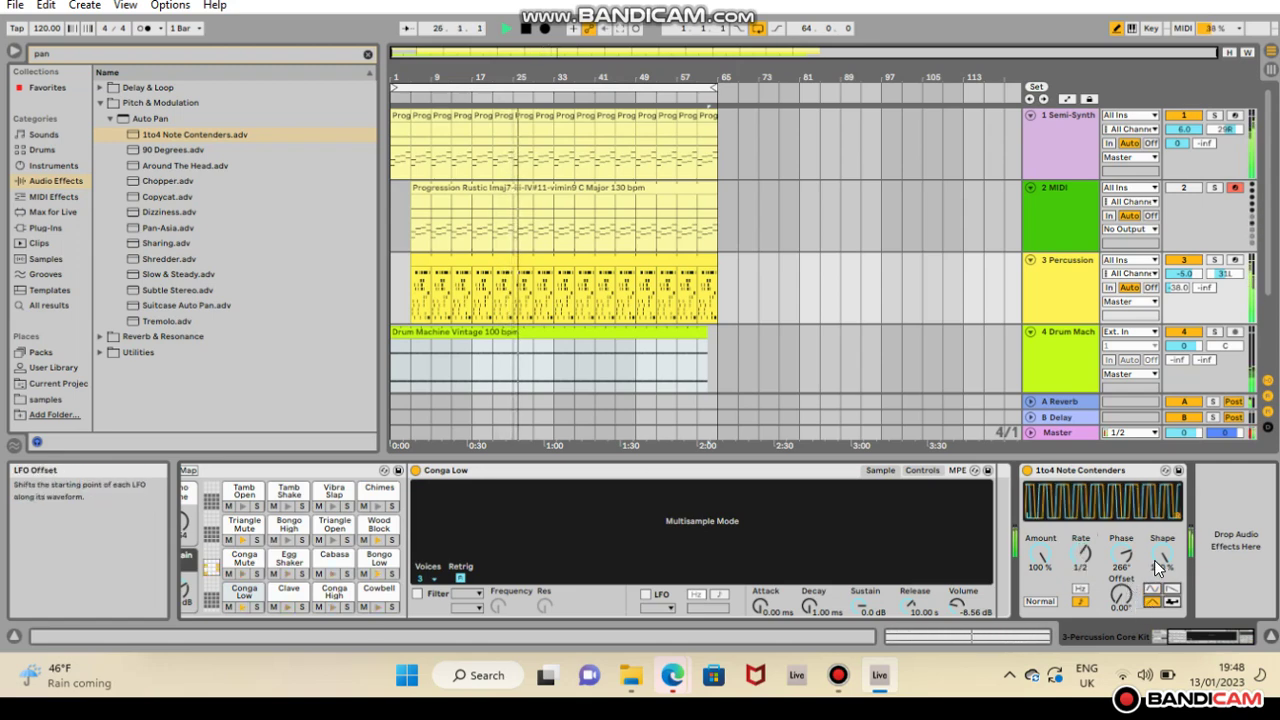
drag(1127, 557, 1127, 575)
key(Delete)
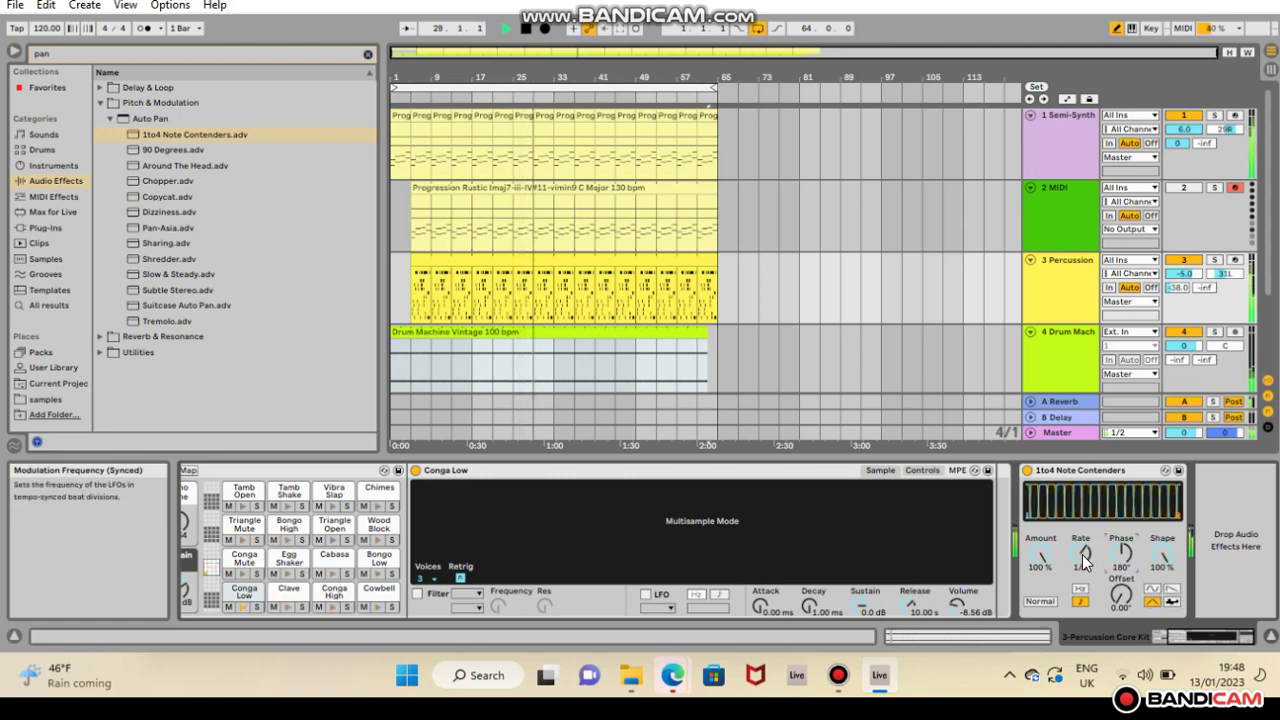
Step: Set the Percussion track's volume to -4.0 dB and reset its panning to centre
click(1185, 274)
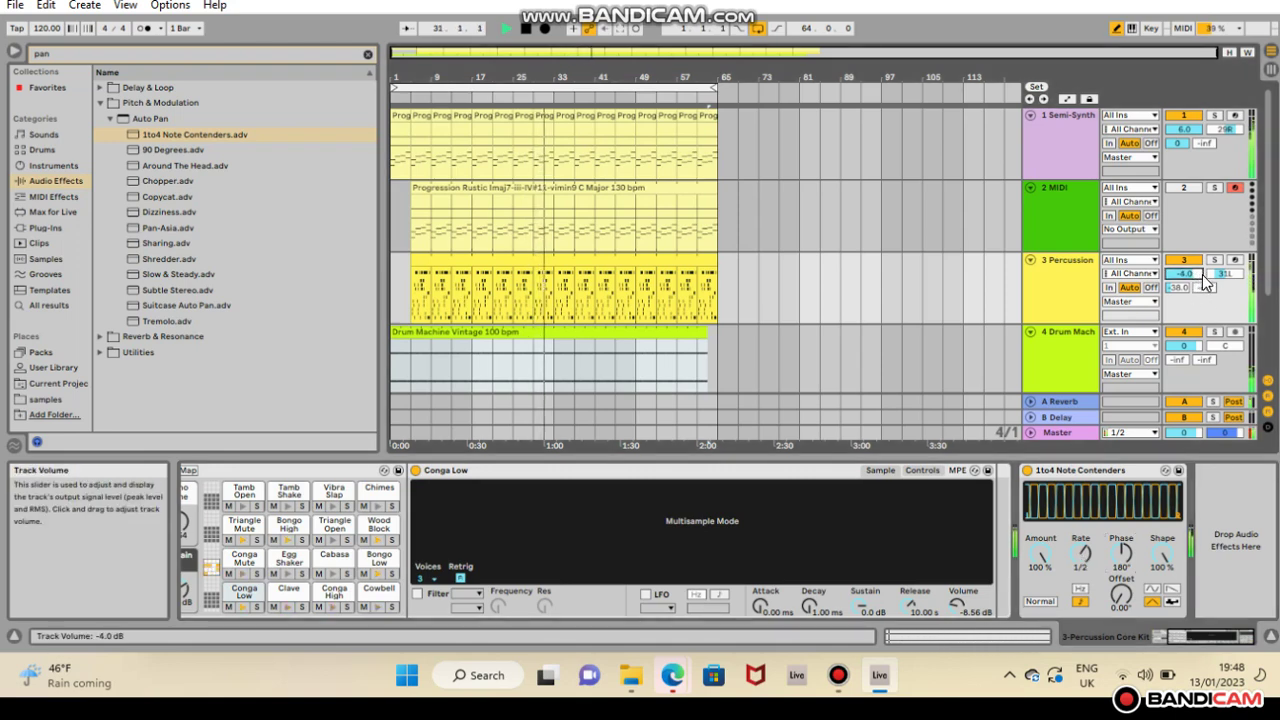
click(1228, 276)
key(Delete)
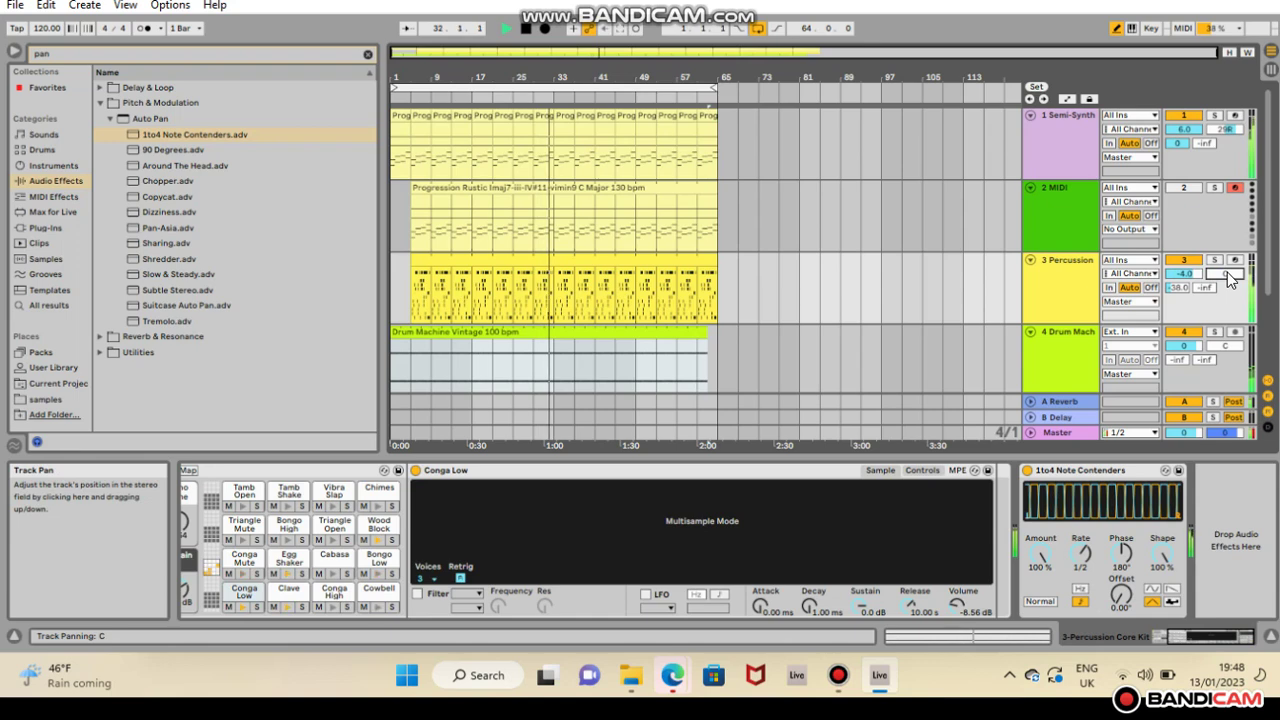
click(1188, 285)
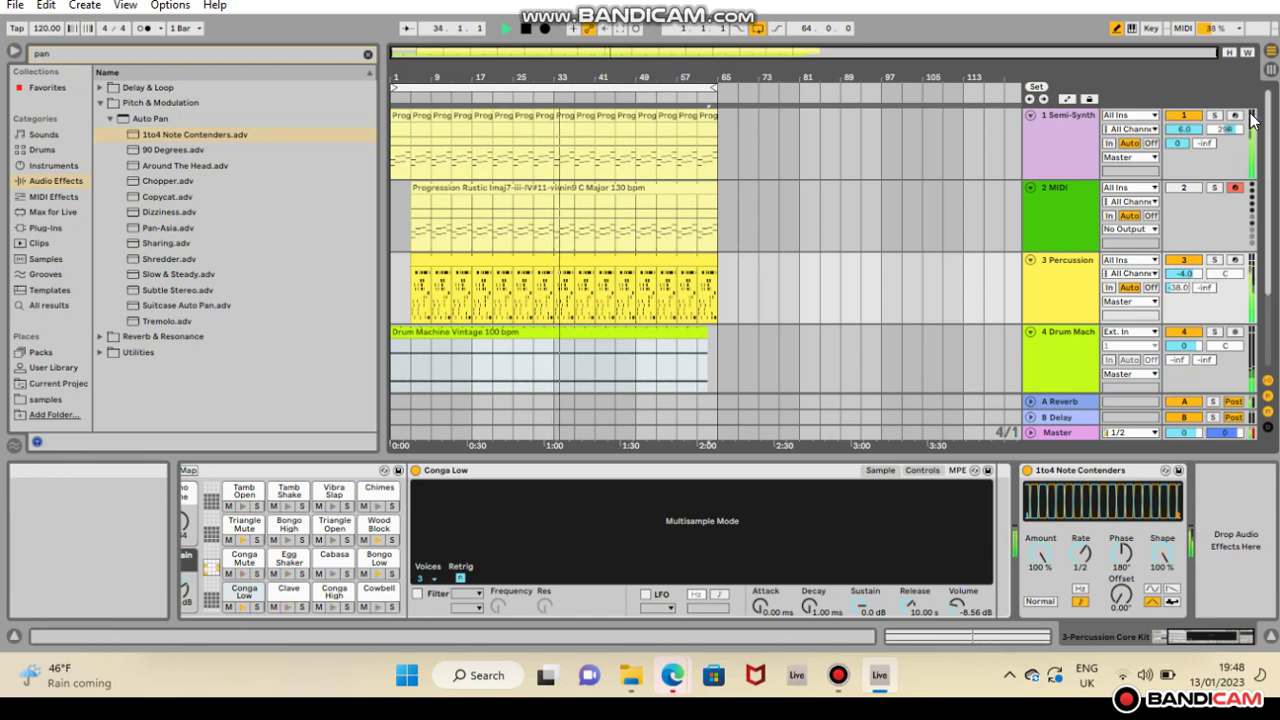
Step: Select the second MIDI track and switch its Arp Harmony rack off and back on
click(1056, 190)
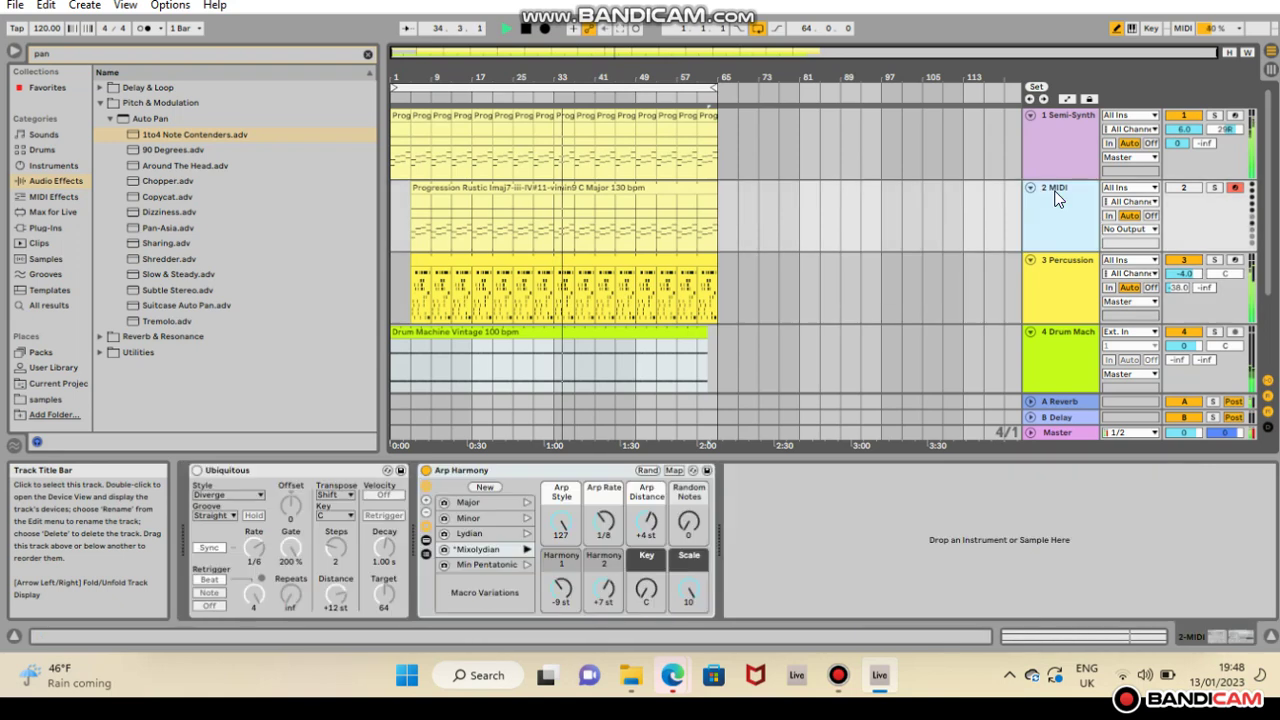
click(424, 485)
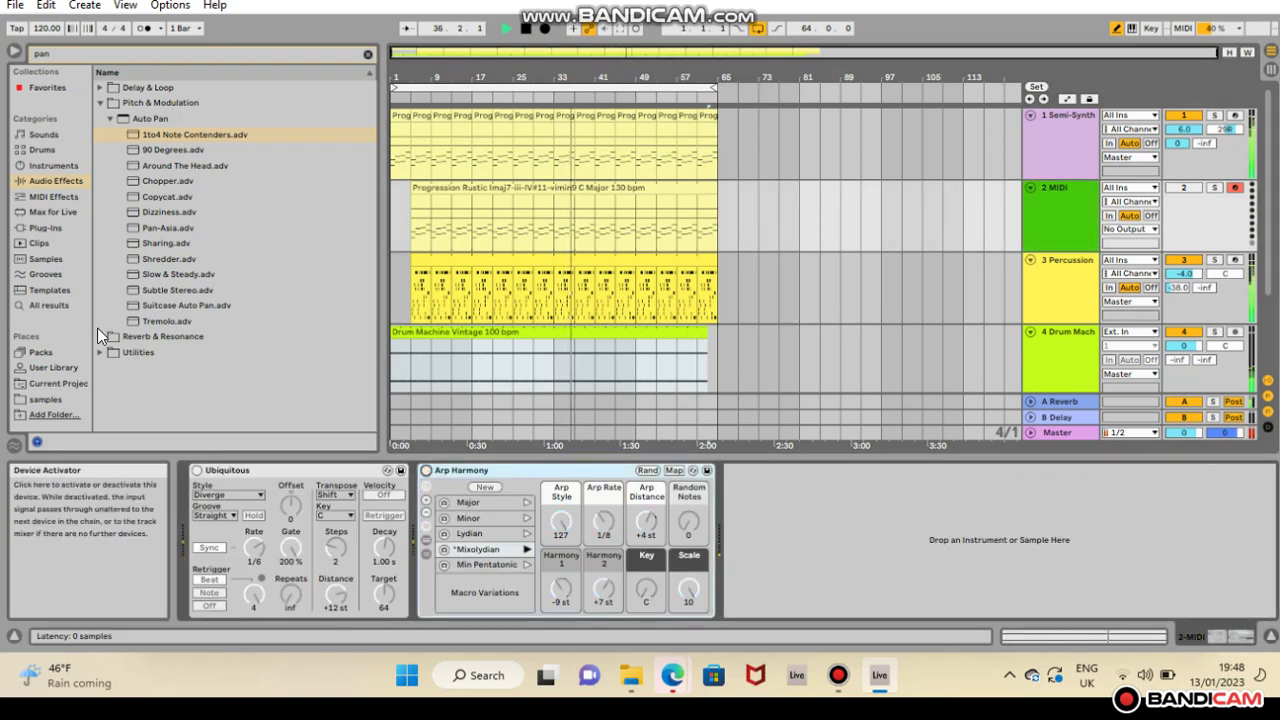
click(425, 472)
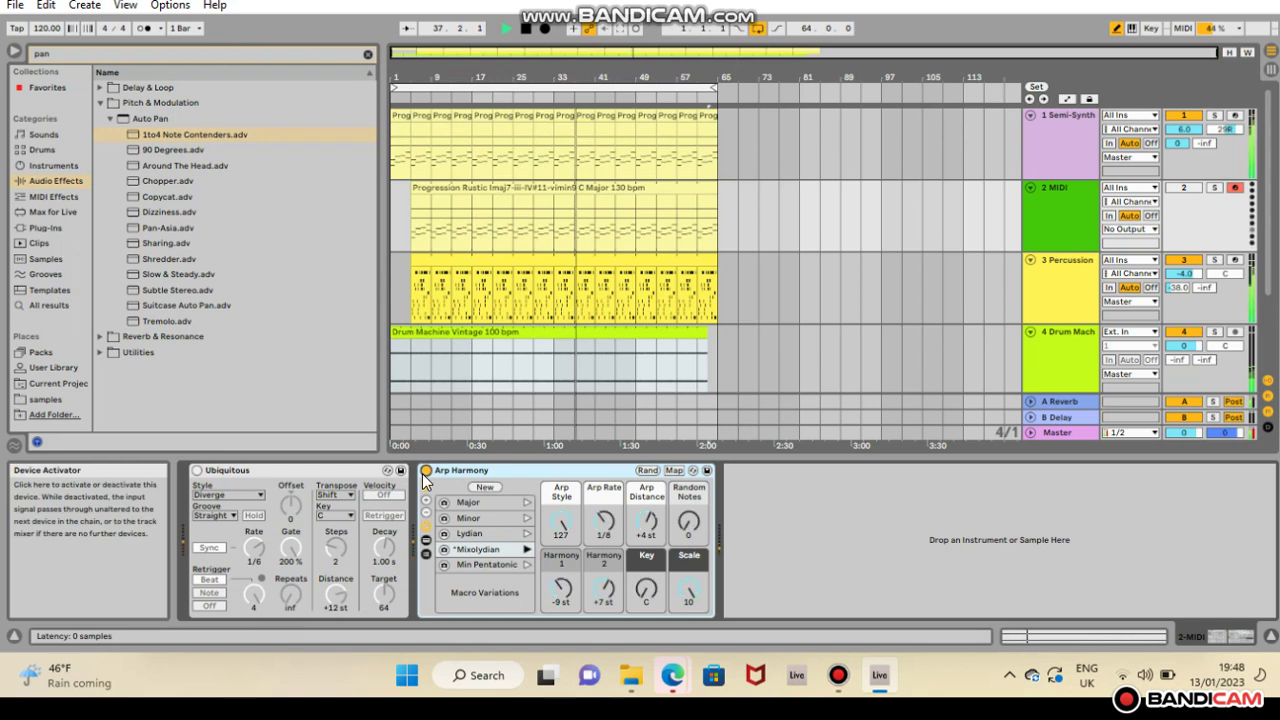
Step: Clear the browser search and load the Wavetable preset Skatepark Dynasty from the Synth Rhythmic pack folder onto the second MIDI track
click(50, 350)
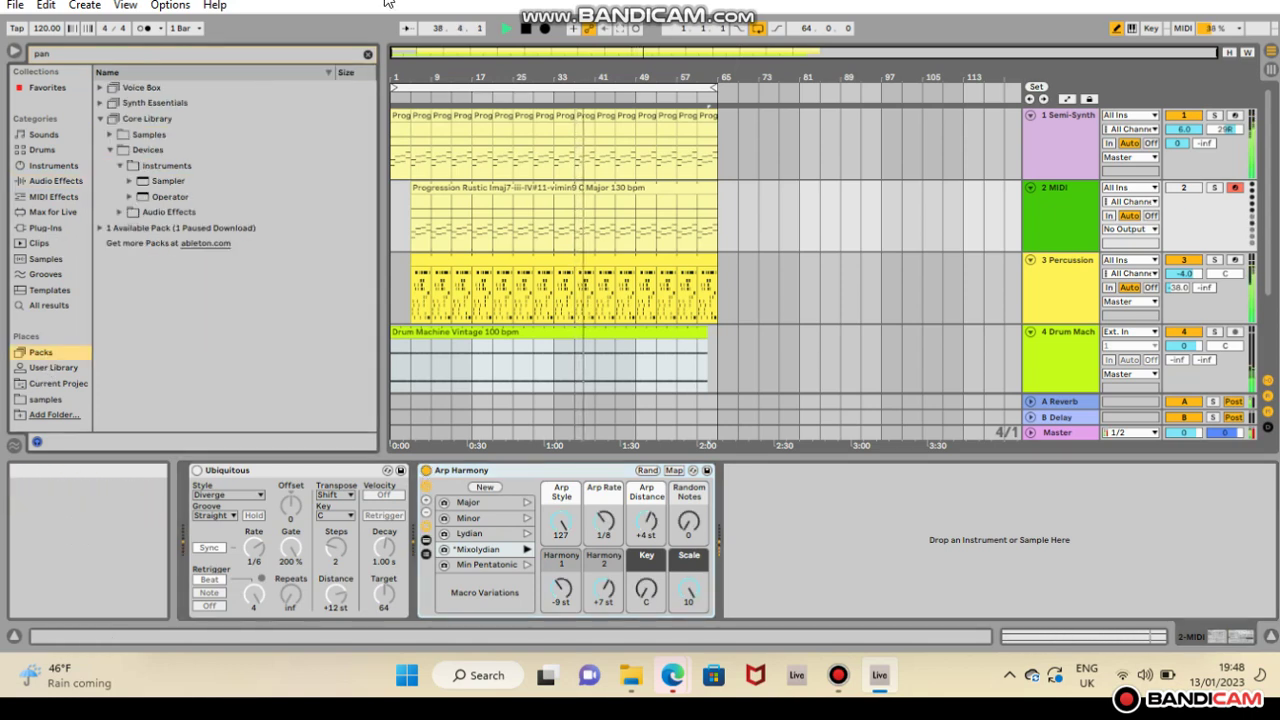
click(369, 52)
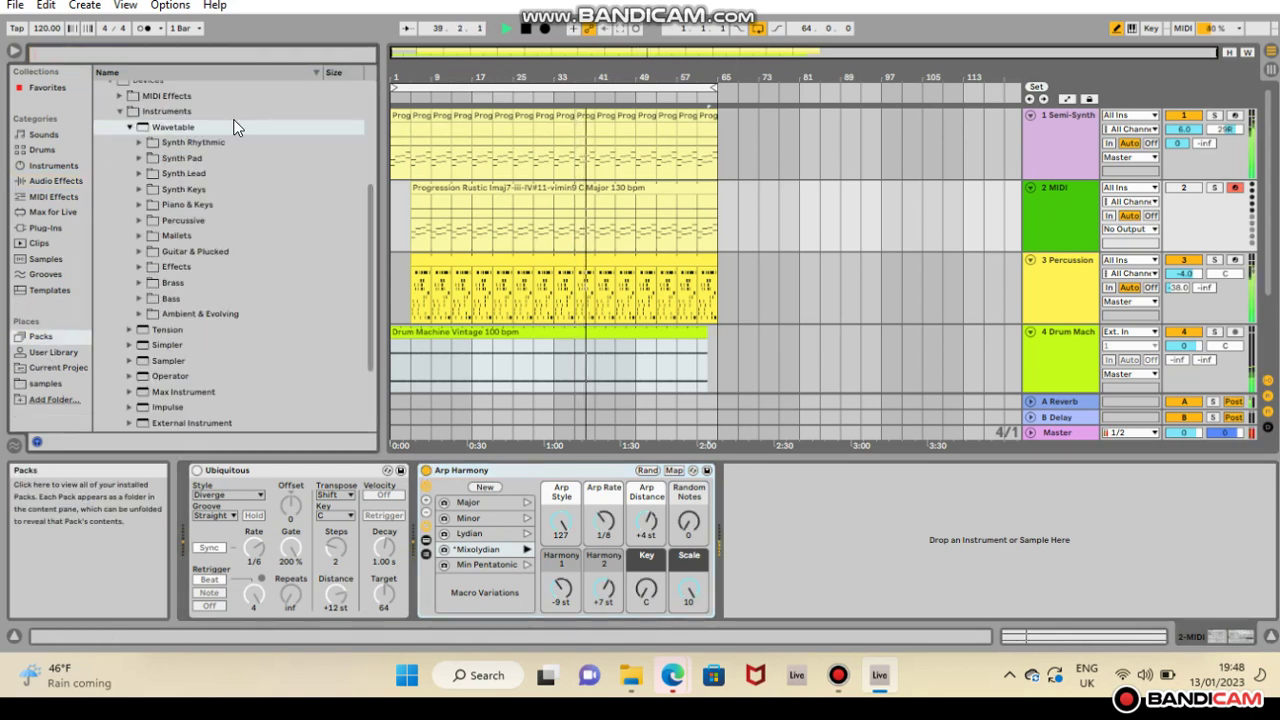
click(138, 142)
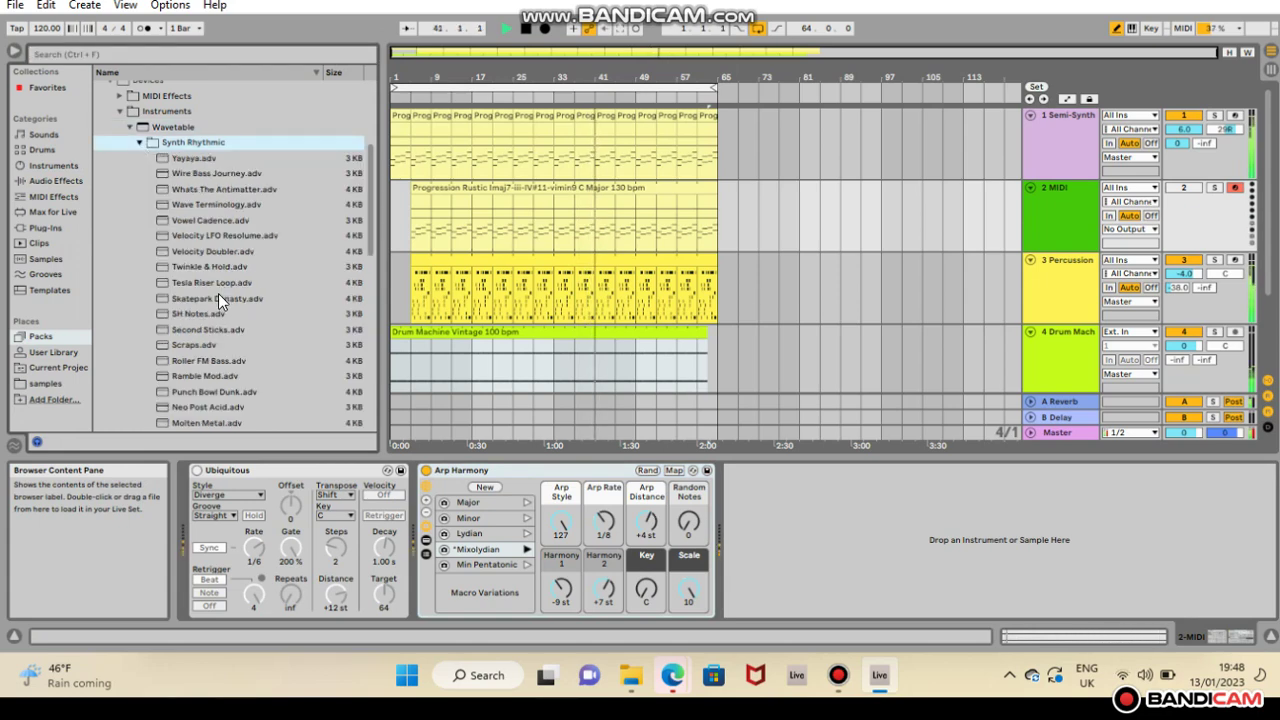
click(218, 298)
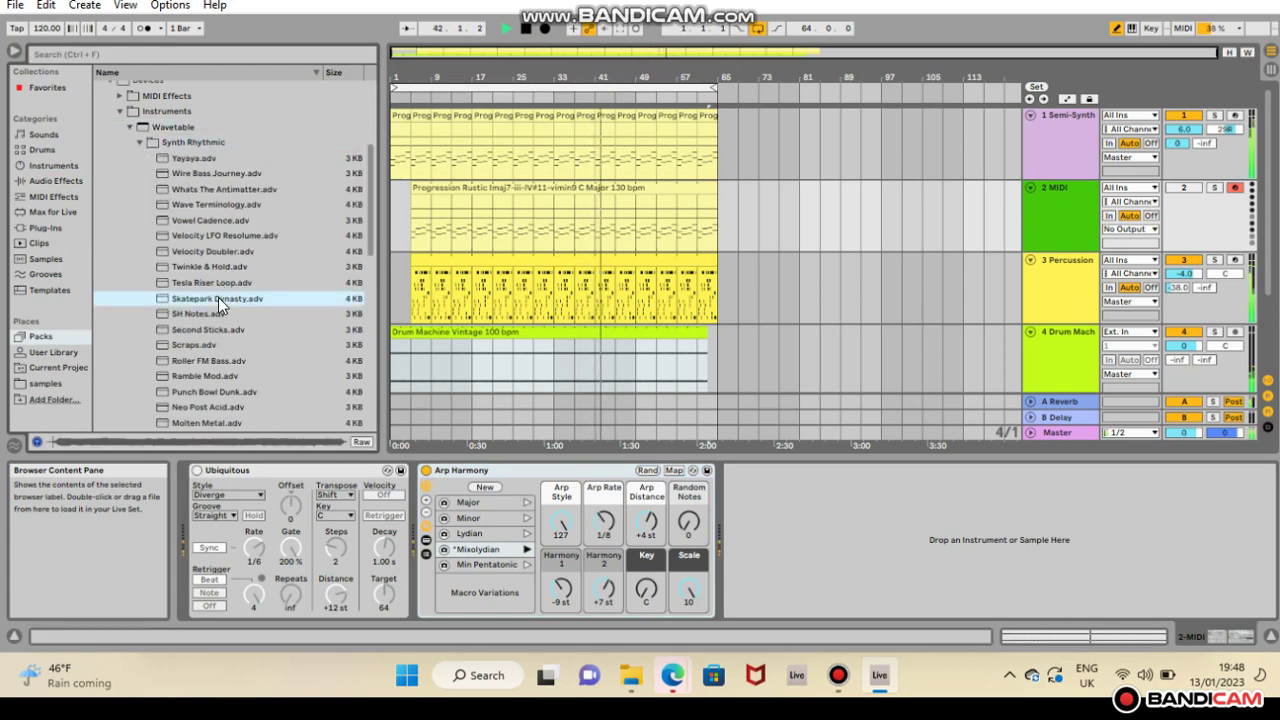
drag(218, 297, 613, 372)
drag(741, 483, 741, 483)
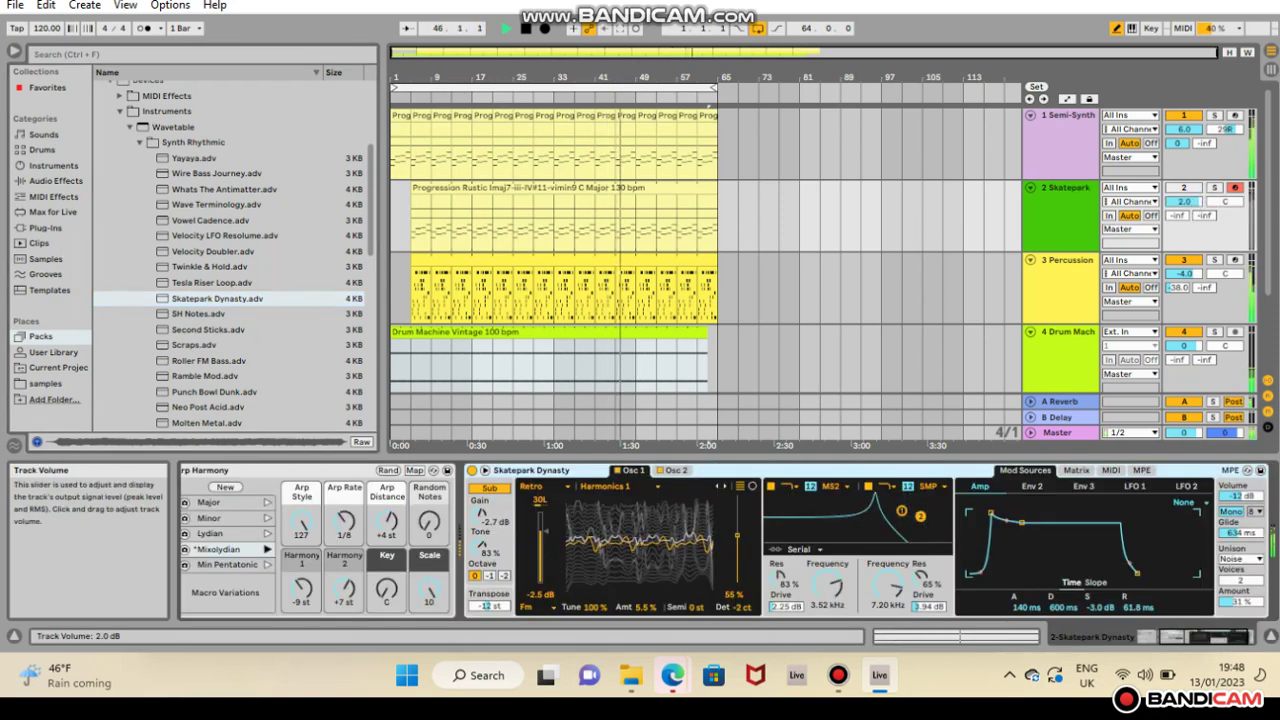
Step: Reactivate the second MIDI track and set its volume to -22.4 dB
drag(1183, 201, 1183, 206)
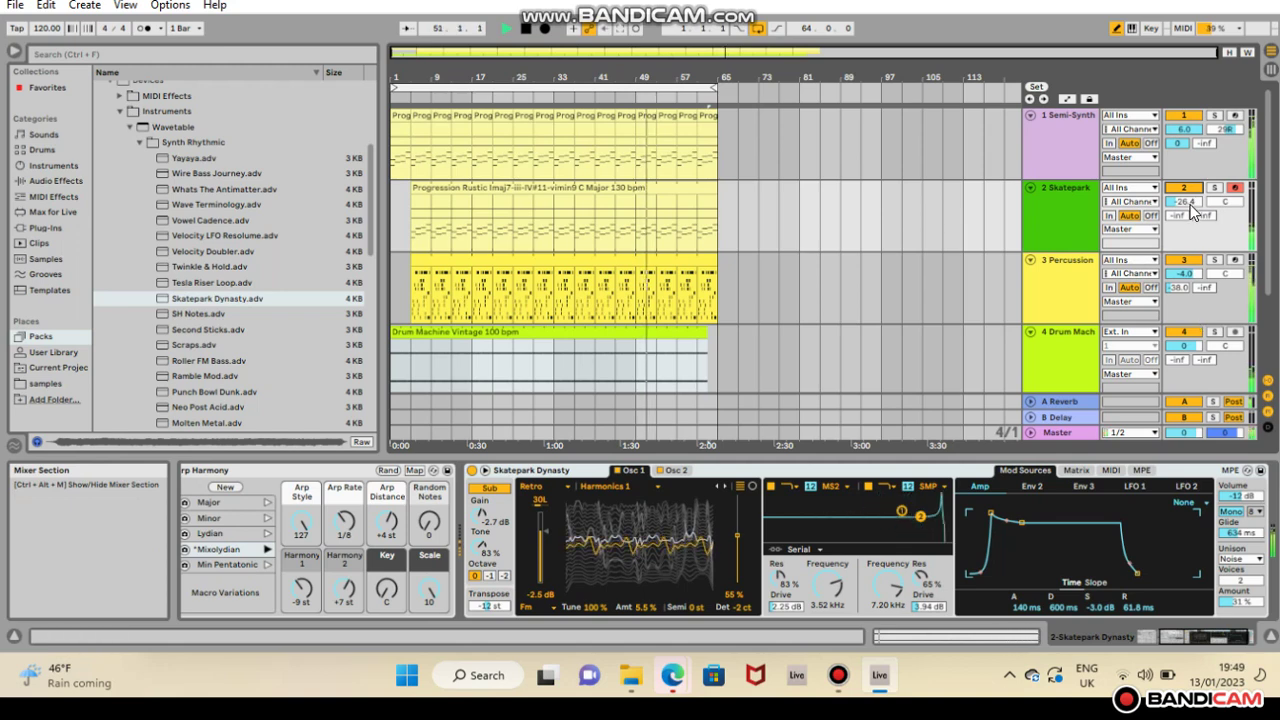
scroll(1192, 205, up, 1)
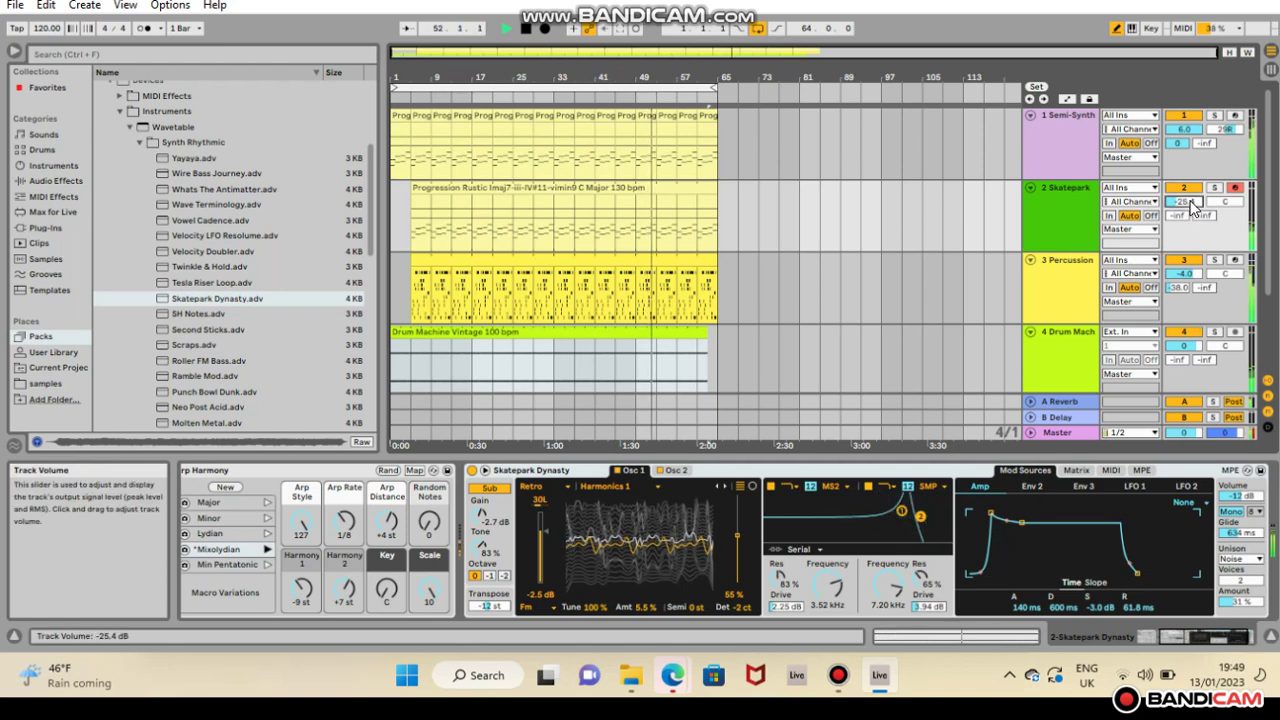
scroll(1192, 205, up, 1)
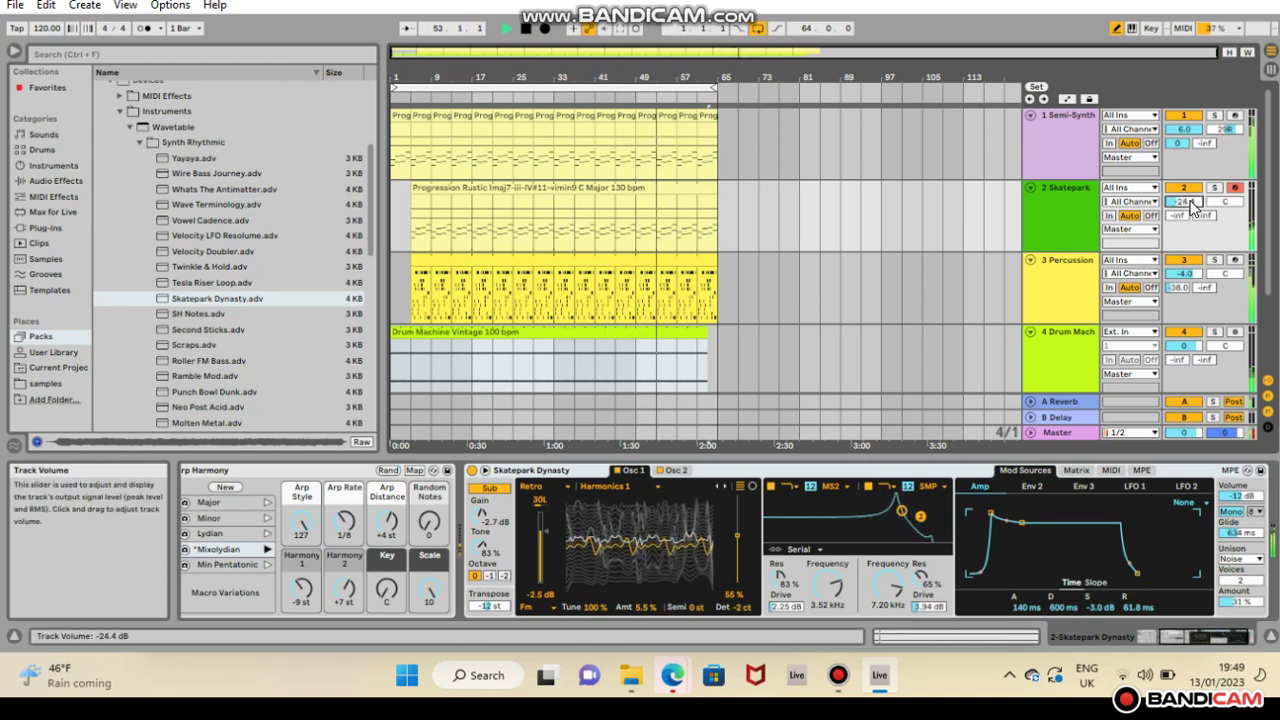
scroll(1192, 205, up, 1)
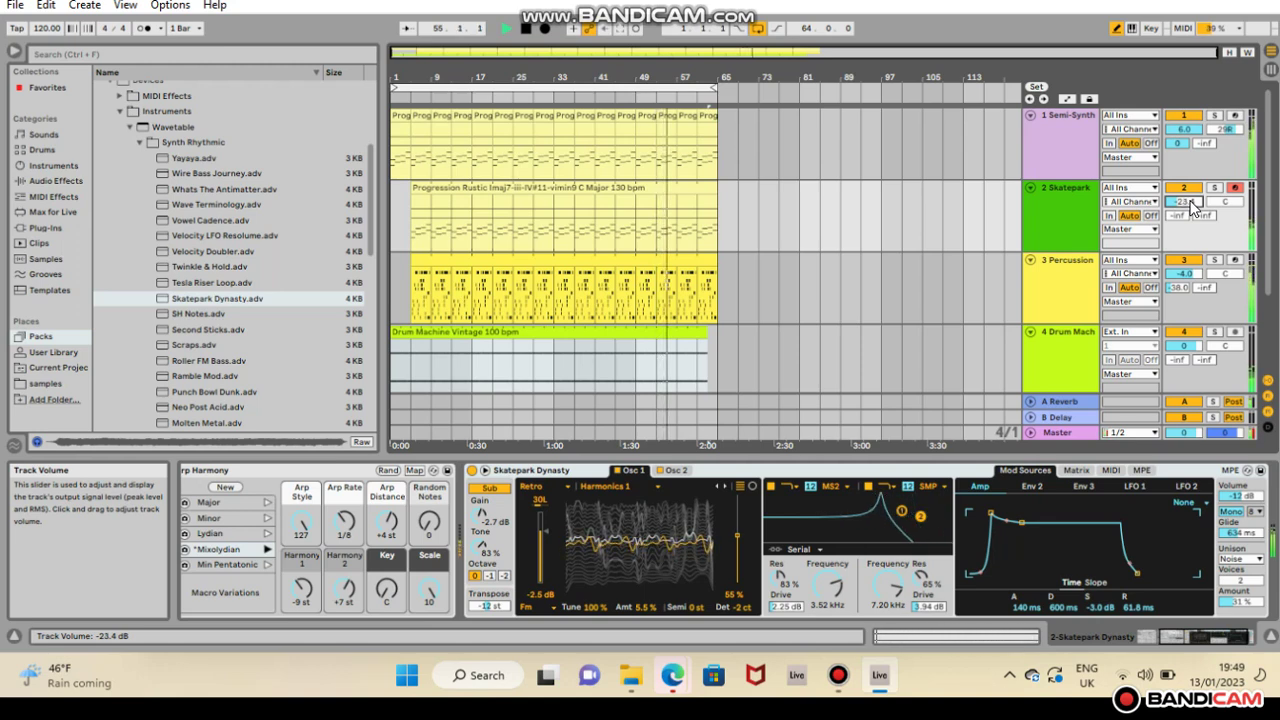
scroll(1192, 205, up, 1)
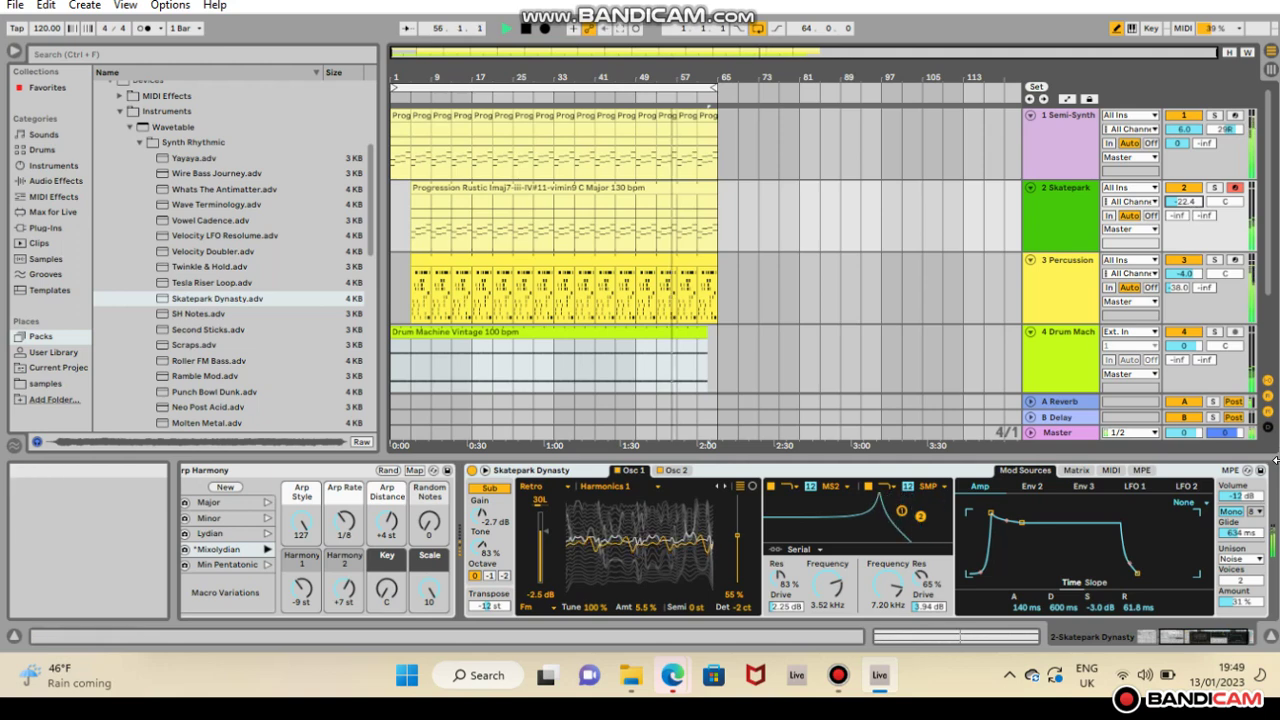
Step: Set the Skatepark Dynasty synth to 20.0 s glide, -11 dB volume, Poly mode, 8 unison voices and 0 st transpose
scroll(1257, 540, up, 2)
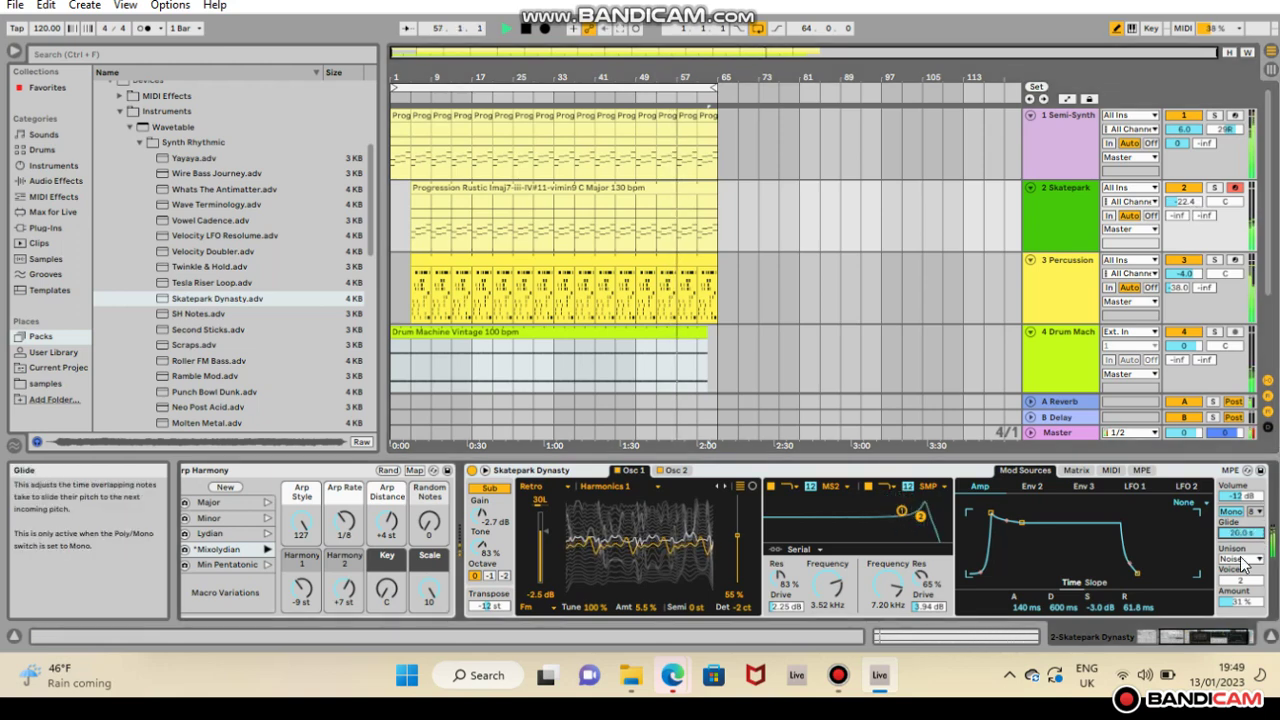
click(1200, 636)
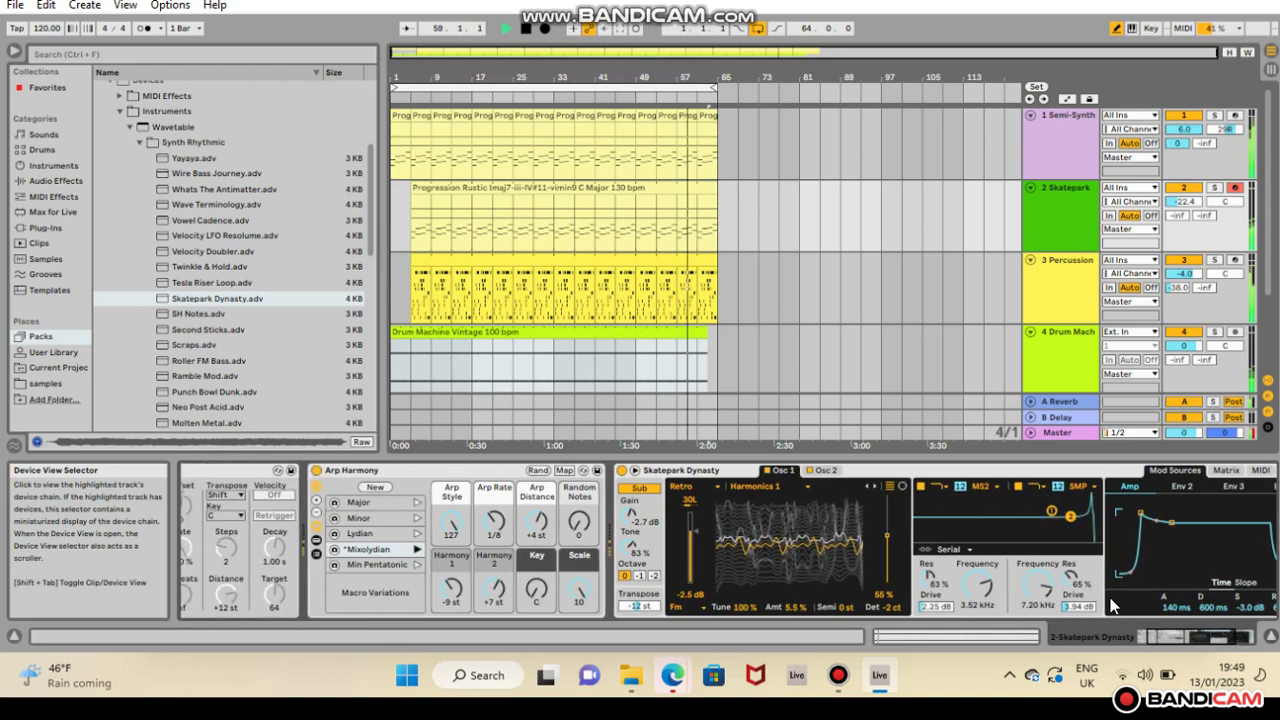
click(1206, 634)
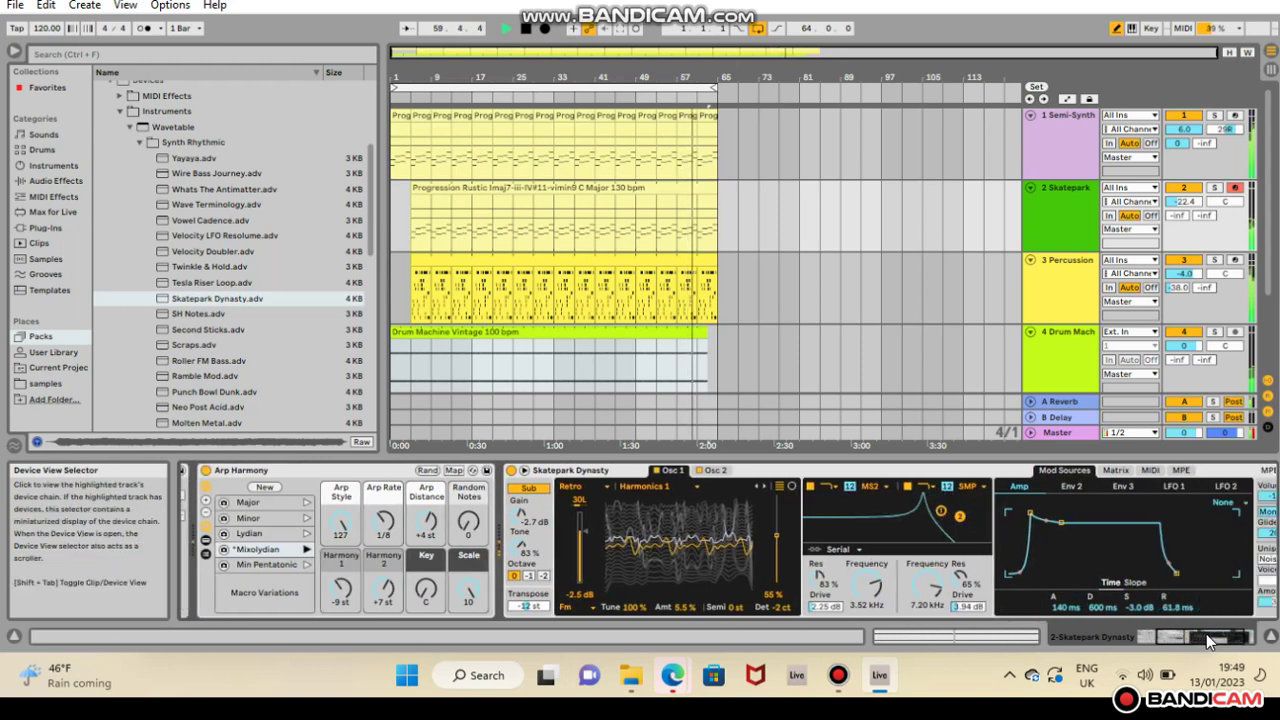
click(1206, 634)
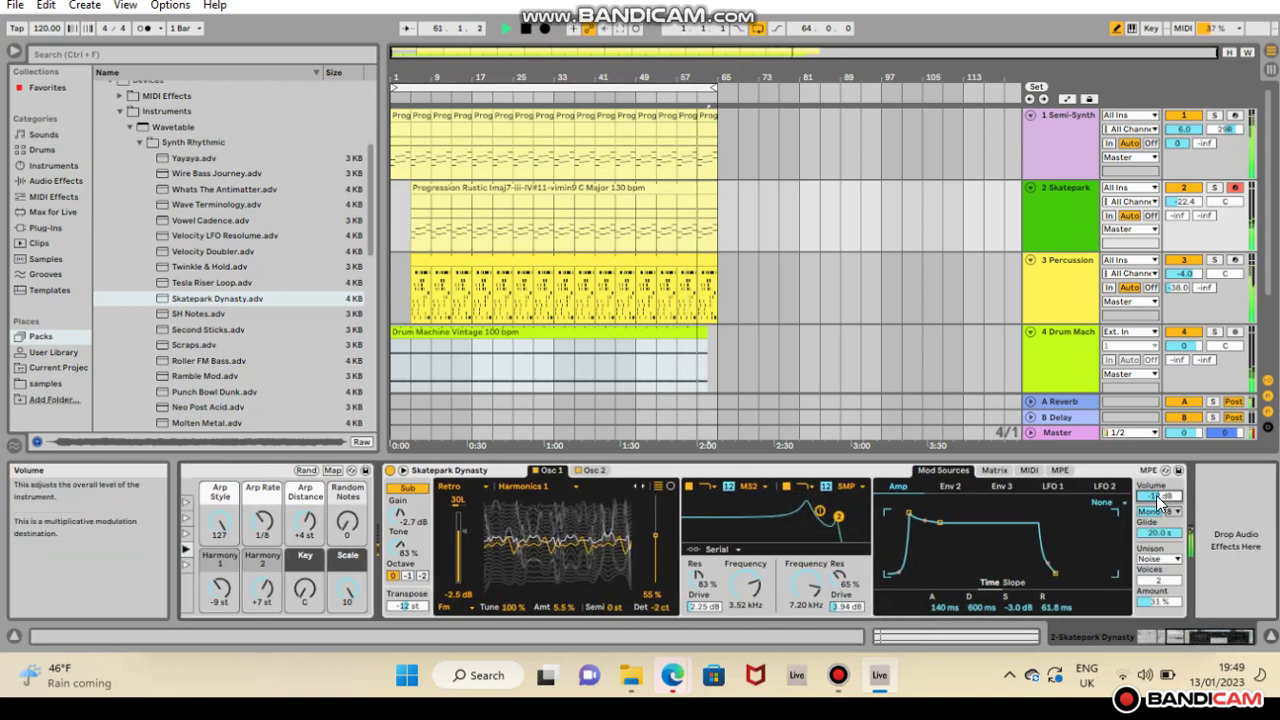
click(1150, 511)
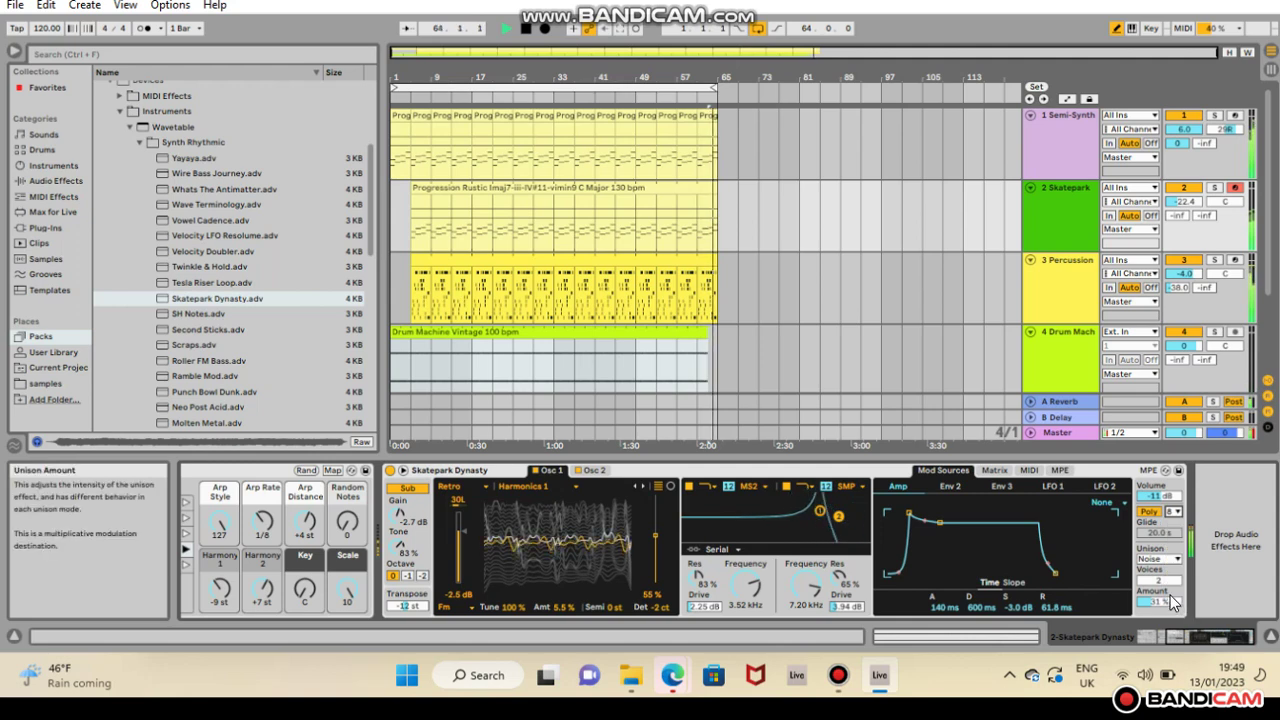
drag(1158, 580, 1165, 565)
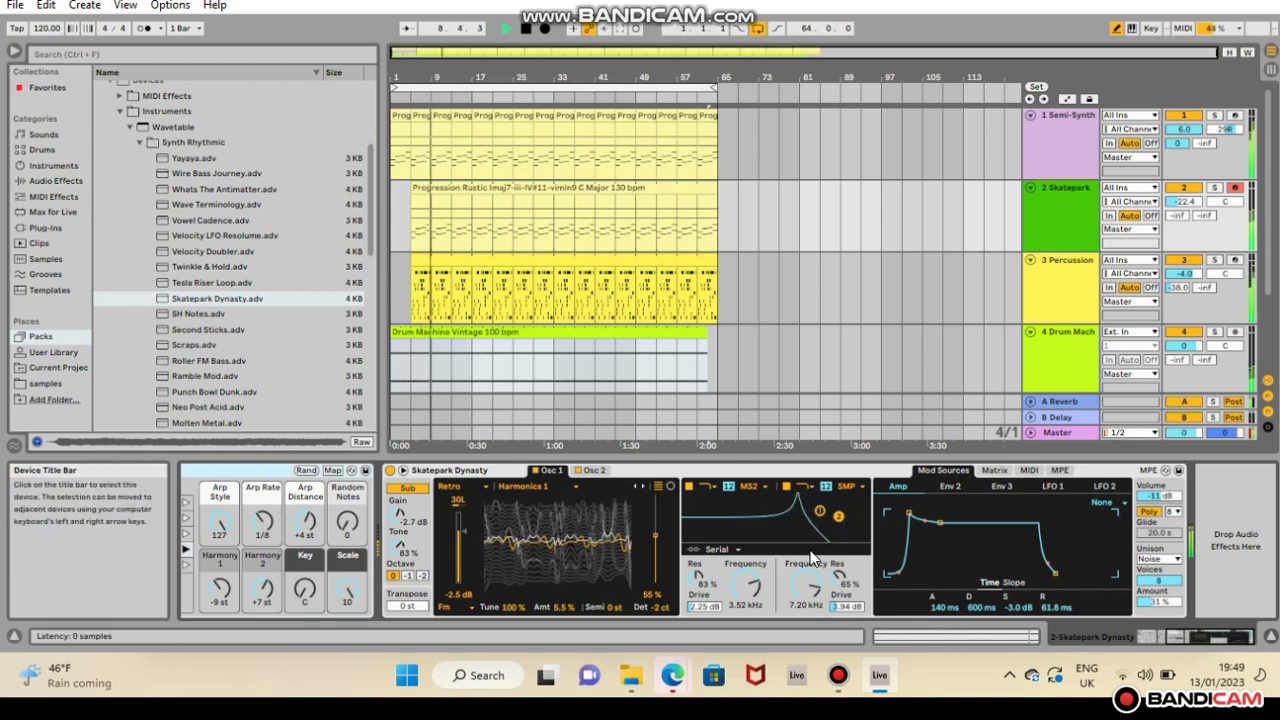
Step: Set the Arp Rate macro of the second track's Arp Harmony rack to 1/4
click(1168, 642)
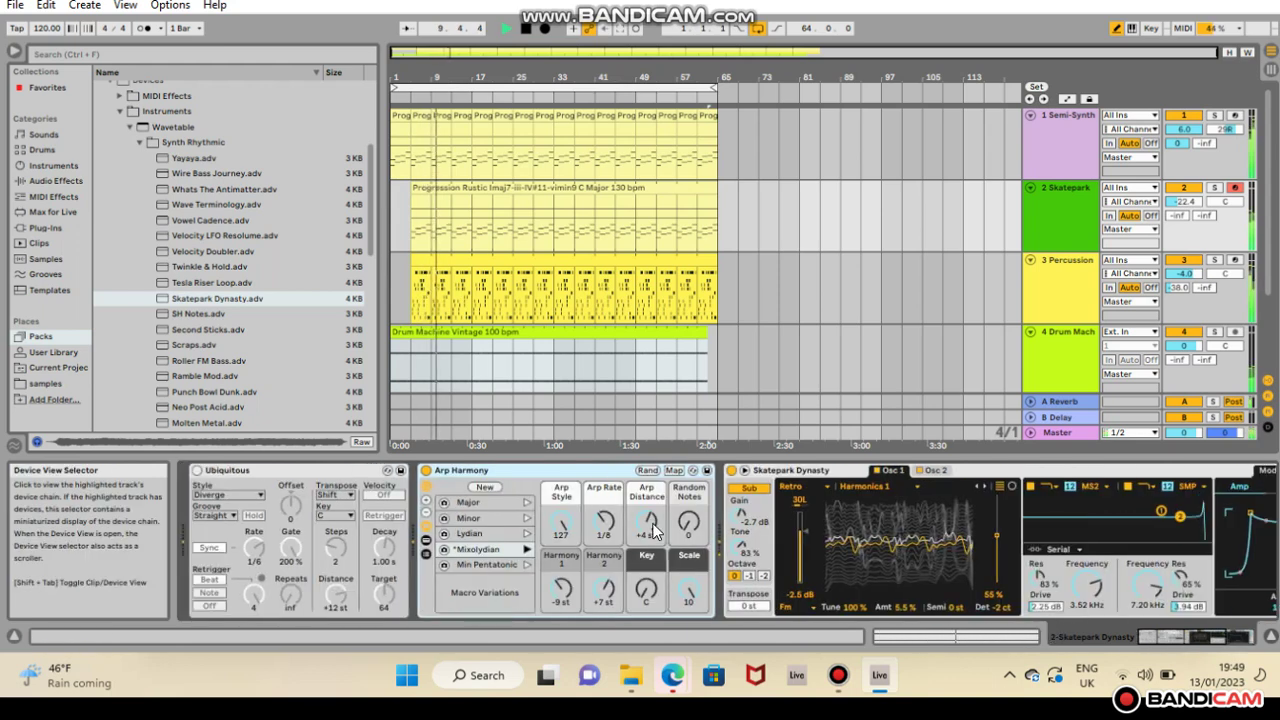
drag(605, 530, 594, 520)
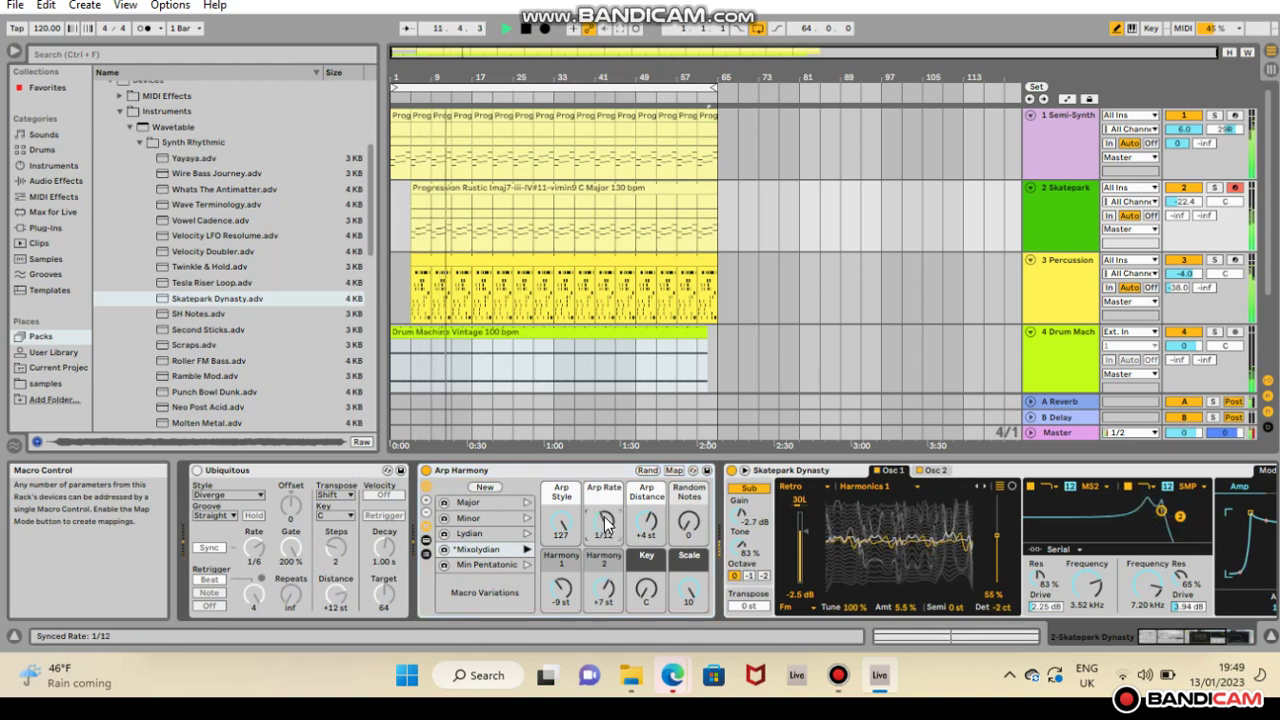
scroll(604, 522, up, 1)
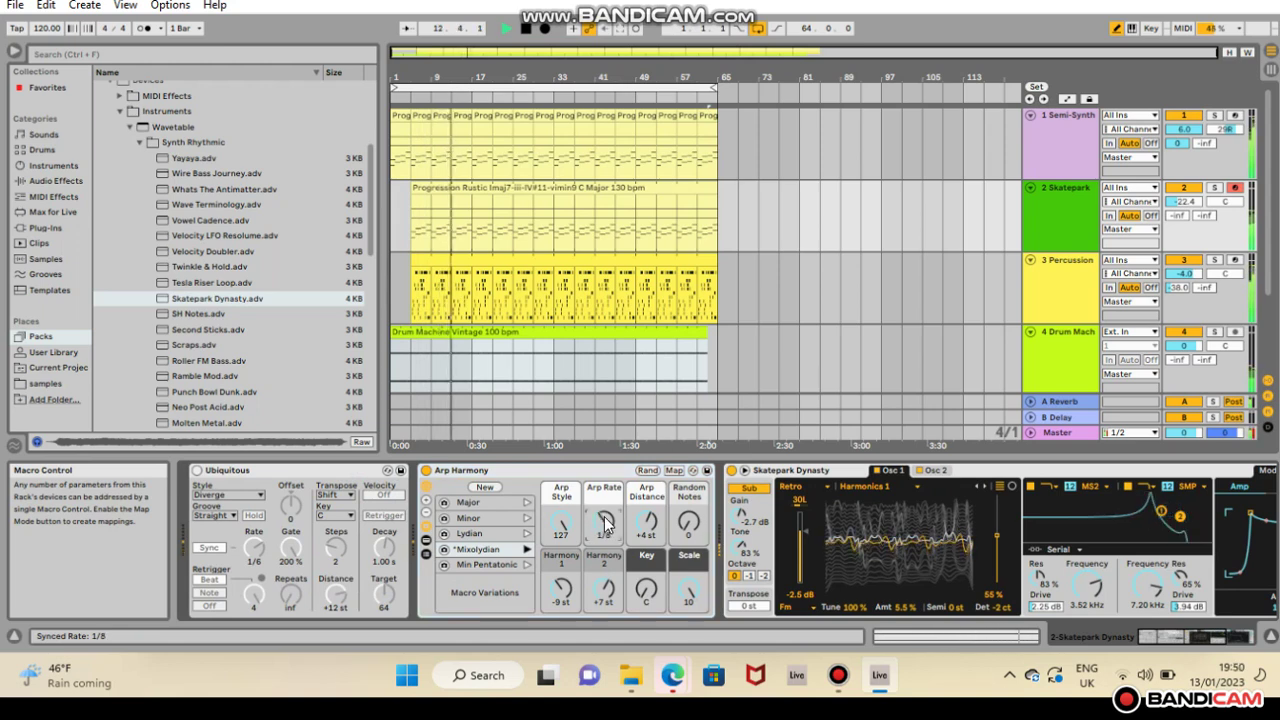
scroll(604, 522, up, 1)
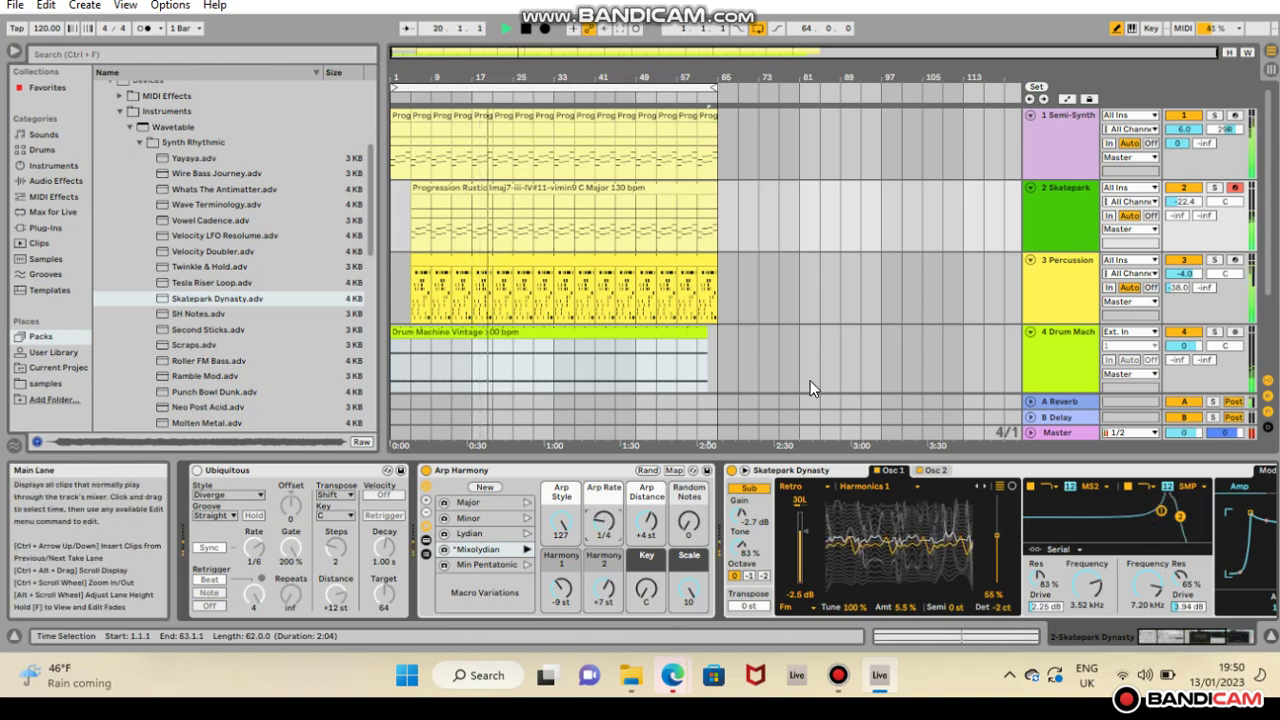
Step: Deactivate the Skatepark and Drum Machine tracks, leaving the Skatepark track selected
click(1181, 189)
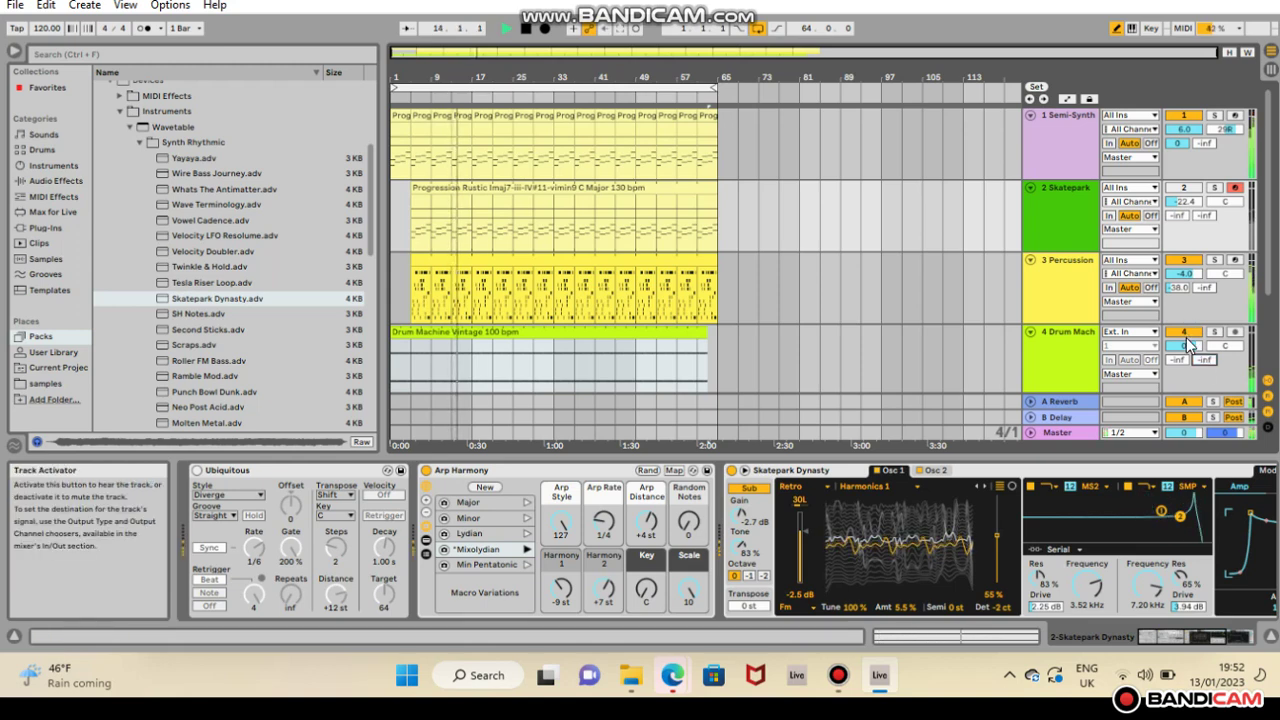
click(1074, 116)
click(1062, 234)
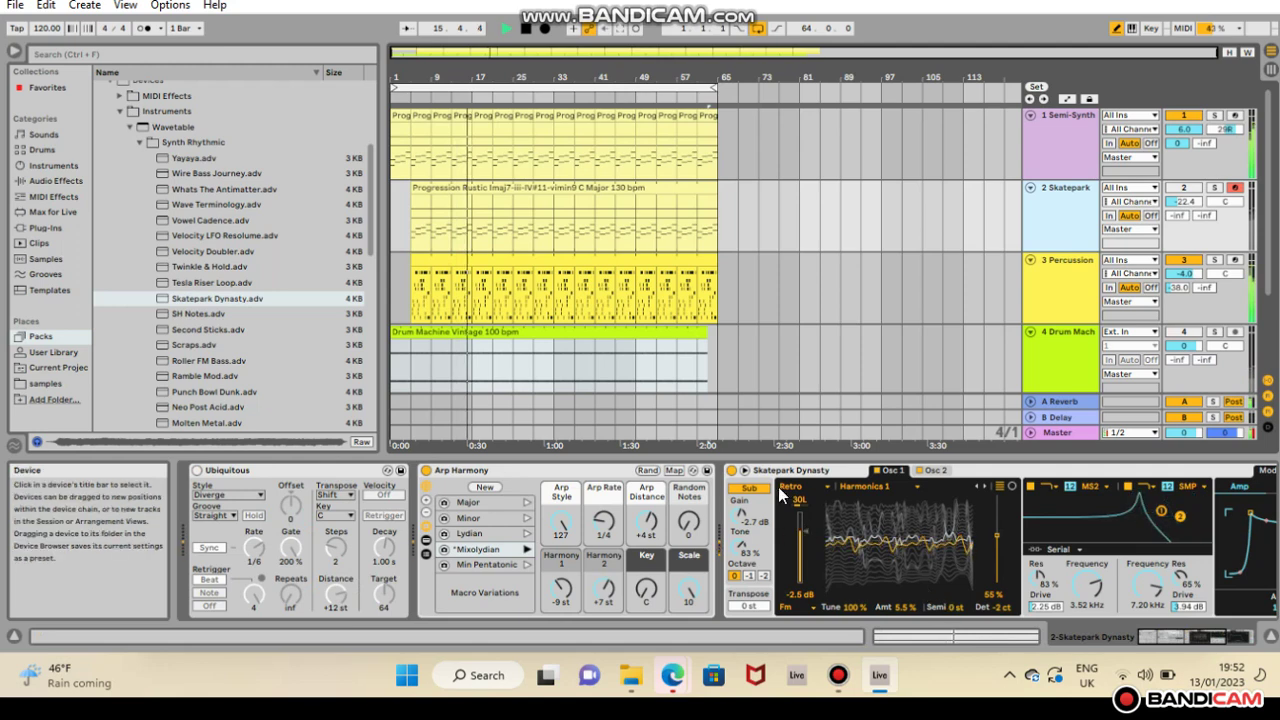
Step: Preview the presets Tesla Riser Loop, Ramble Mod and Molten Metal, load Molten Metal onto the second MIDI track and reactivate that track
click(242, 284)
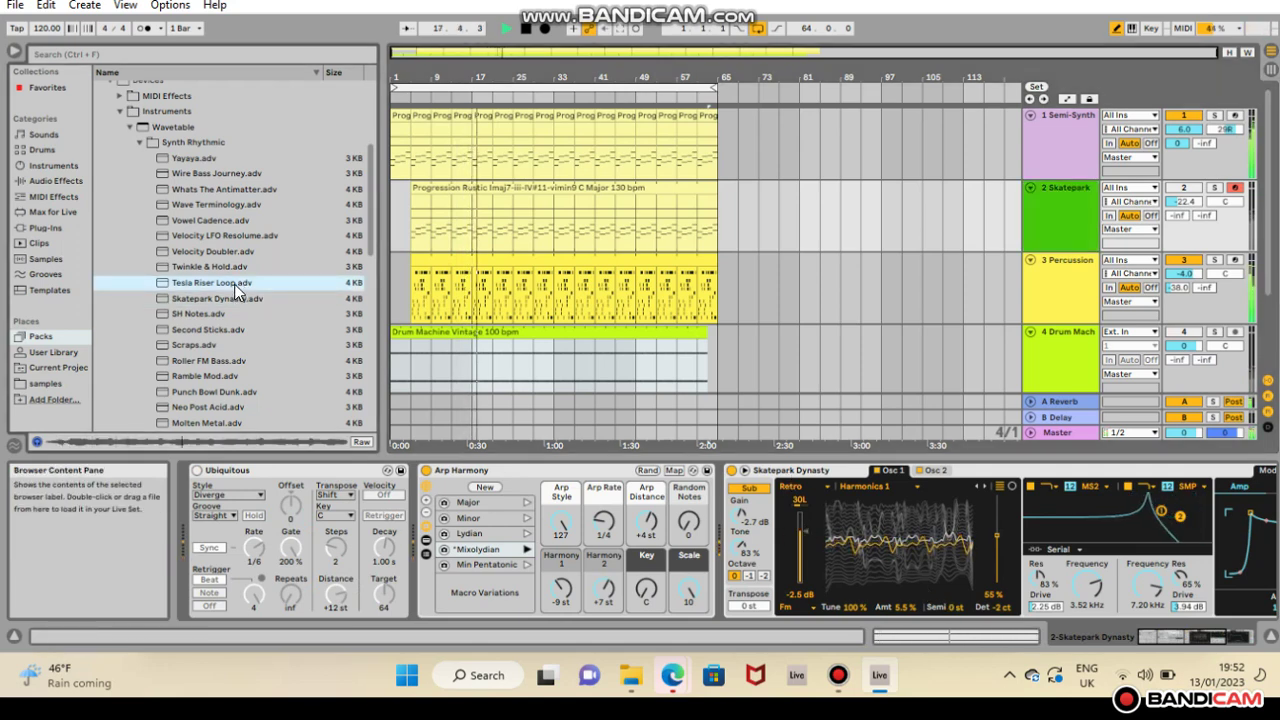
click(209, 375)
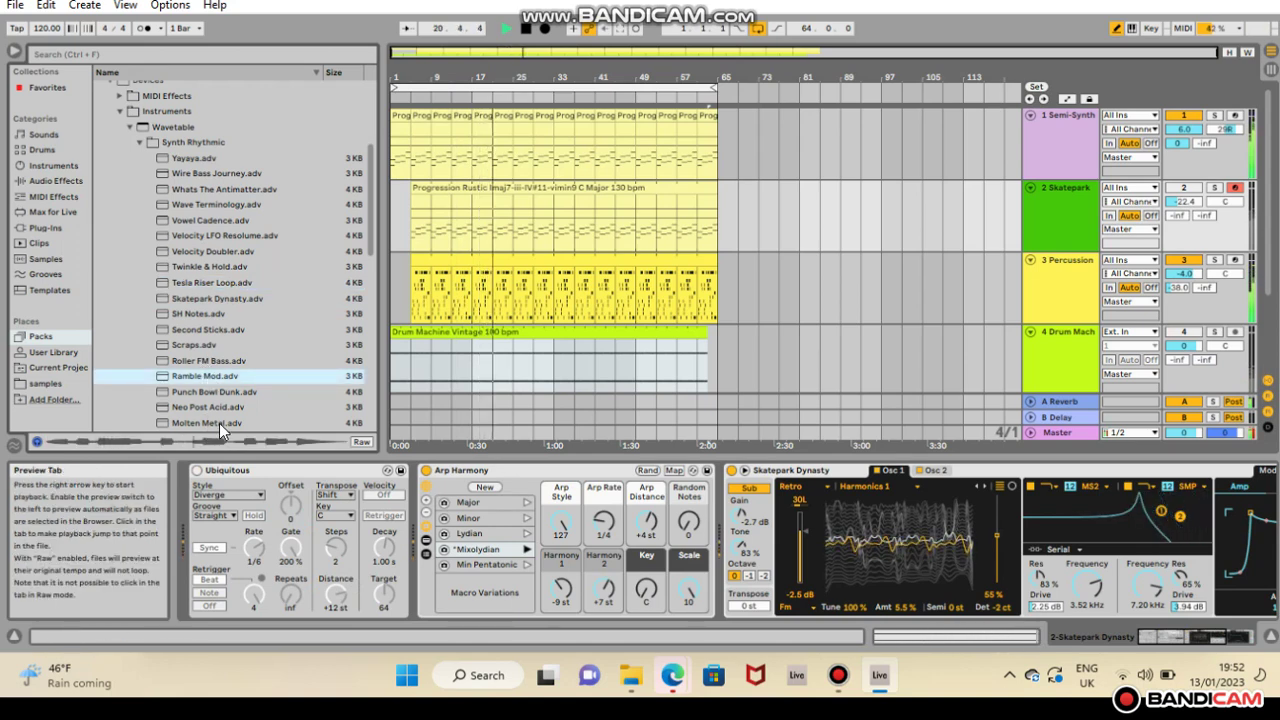
click(219, 423)
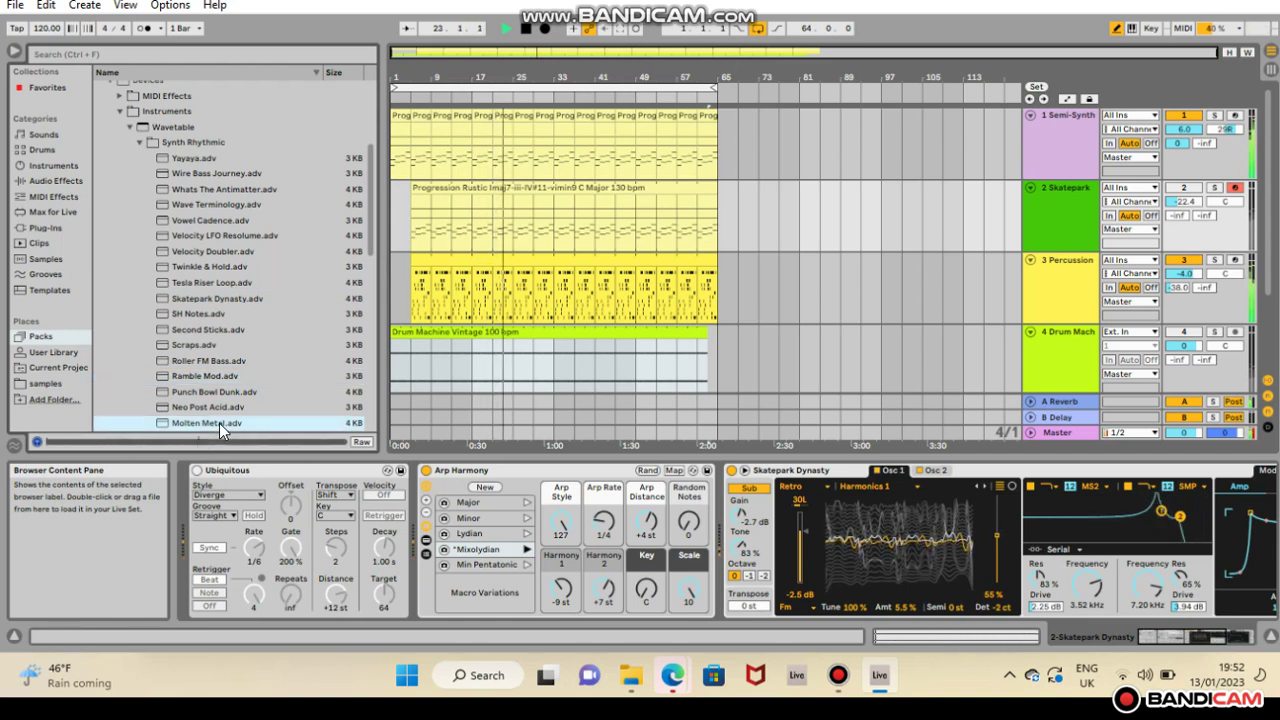
drag(219, 423, 1066, 197)
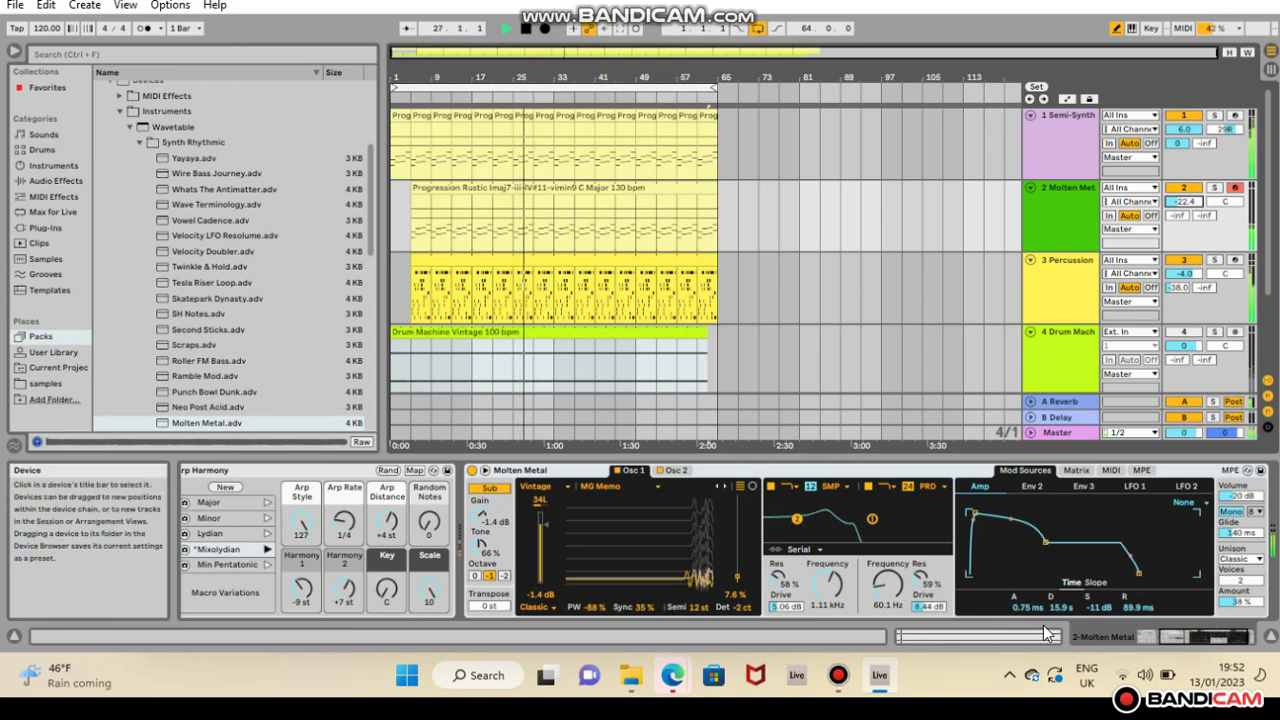
Step: Set the Molten Metal track's volume to 0.6 dB
drag(1203, 636, 1067, 635)
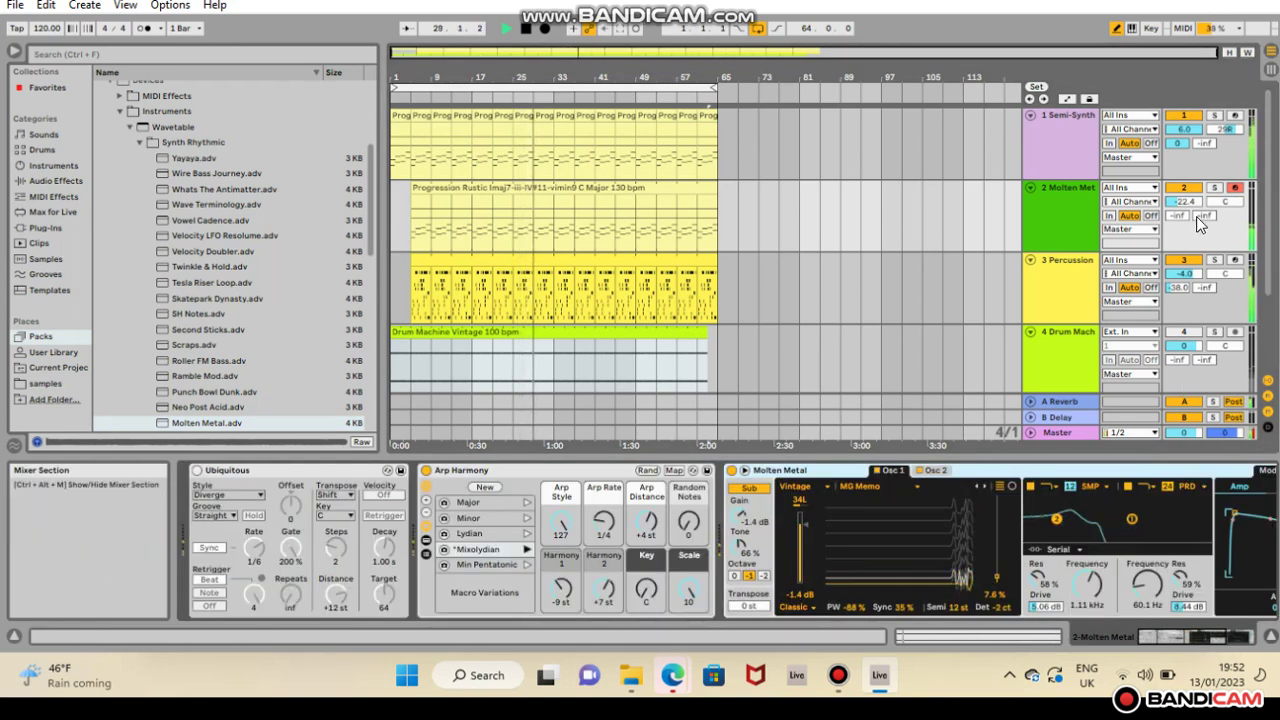
drag(1190, 210, 1190, 204)
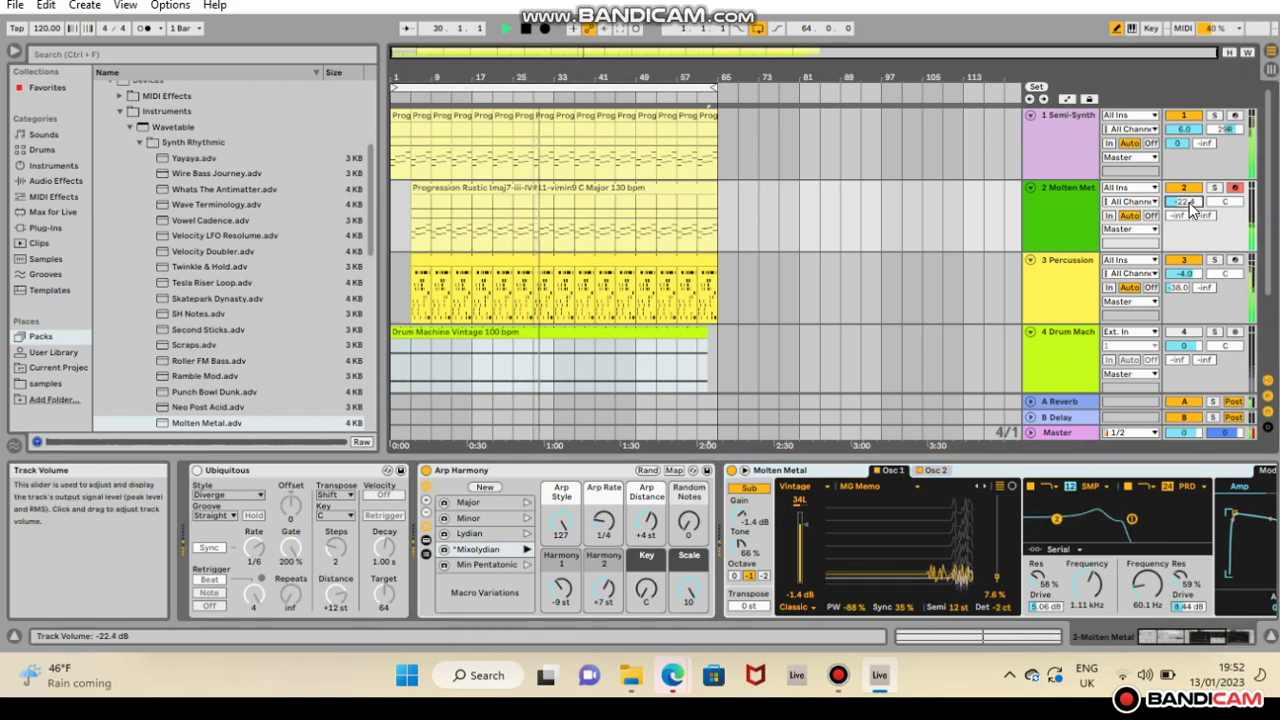
scroll(1190, 204, up, 10)
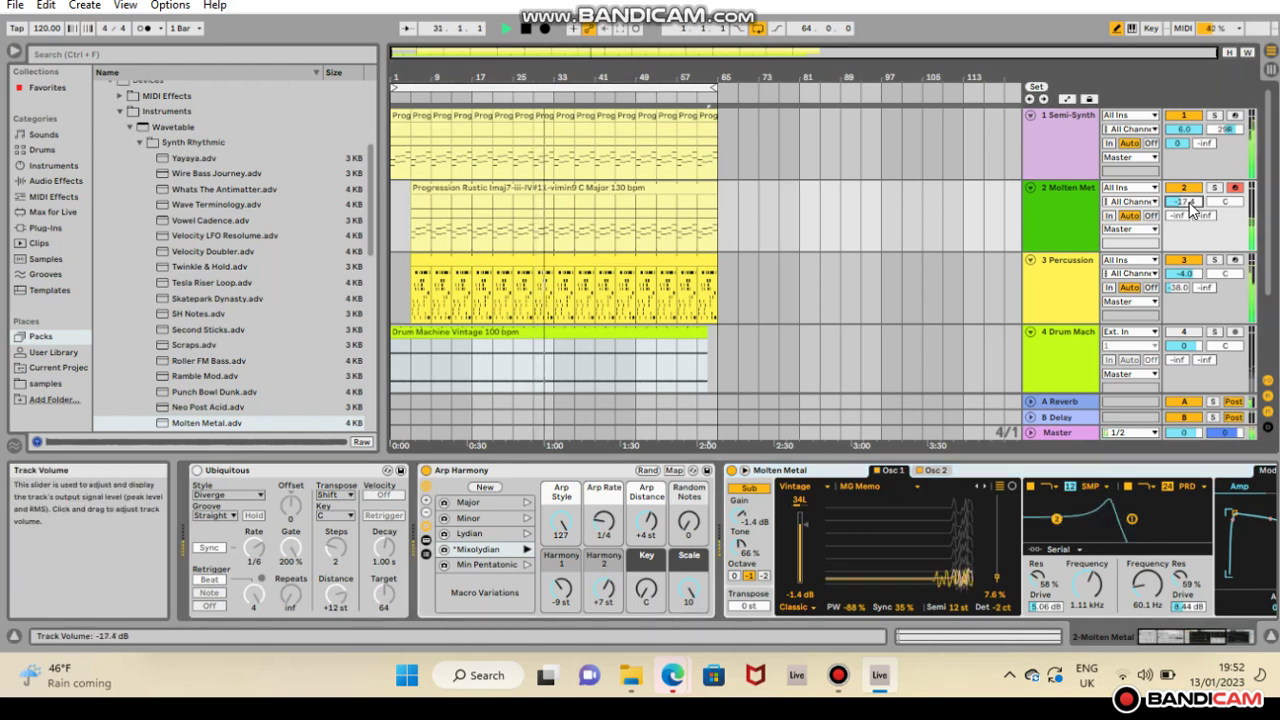
scroll(1190, 206, up, 5)
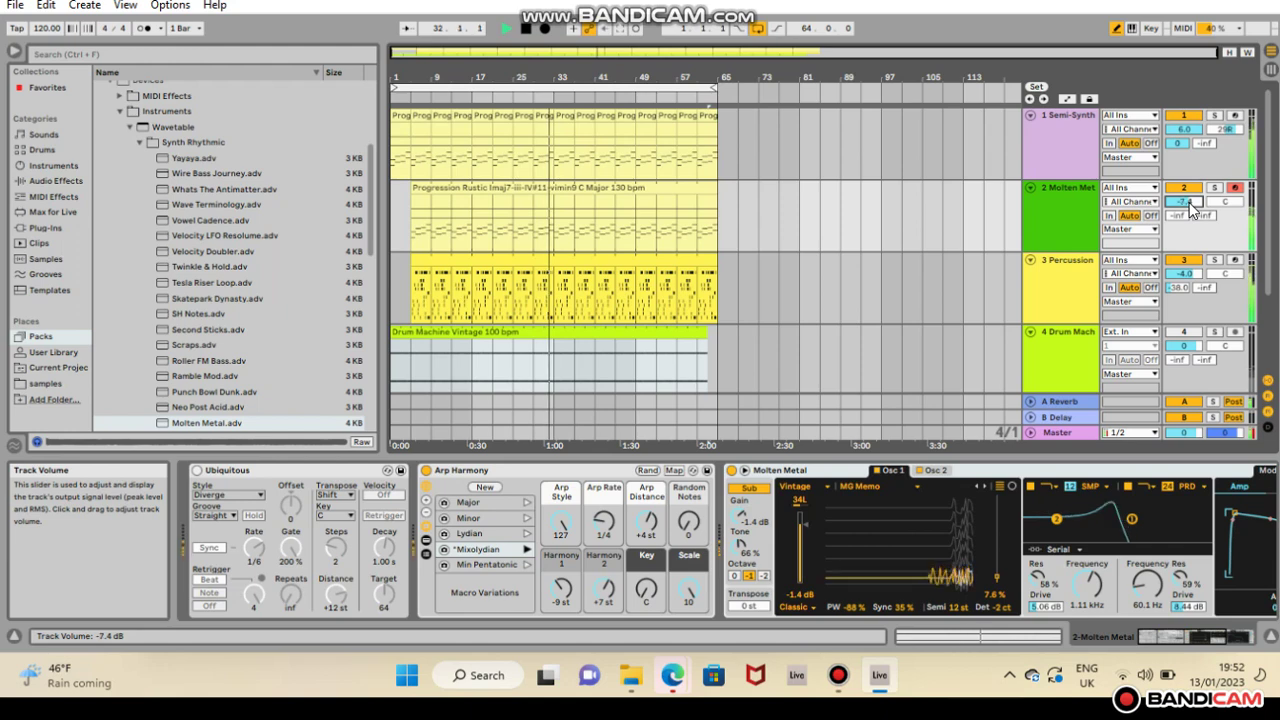
scroll(1190, 206, up, 4)
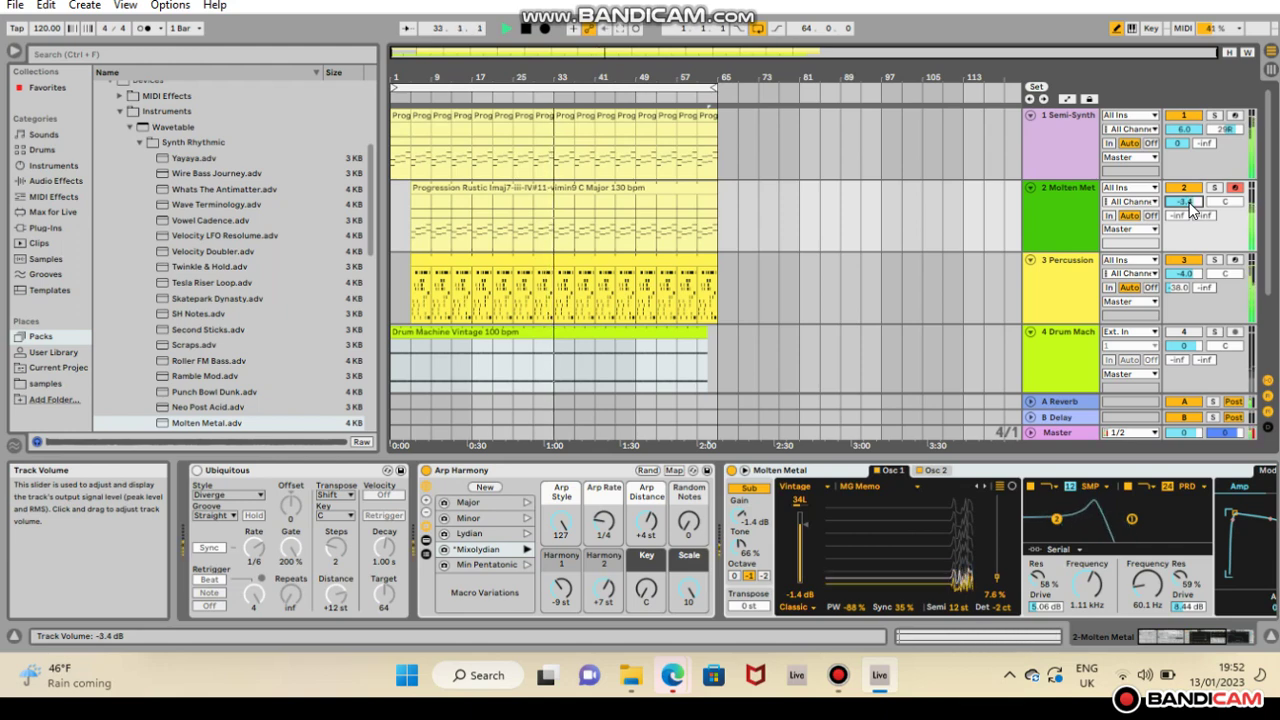
scroll(1190, 206, up, 1)
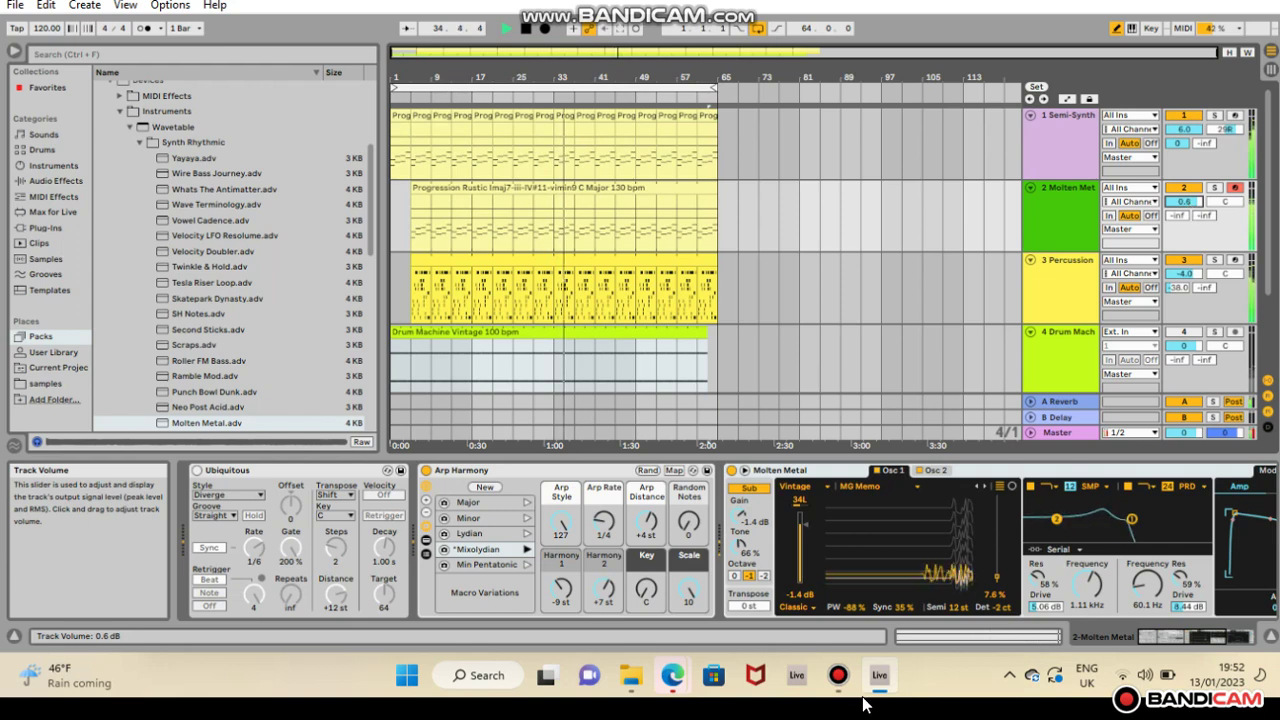
click(1188, 633)
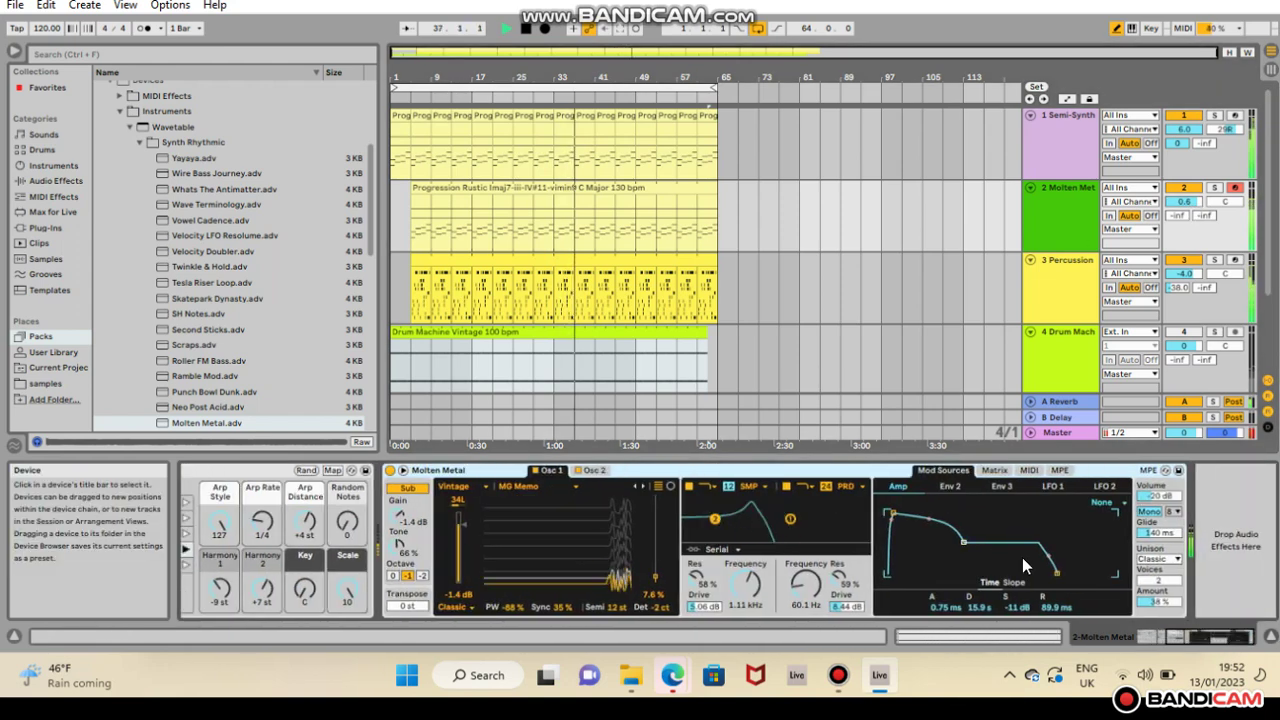